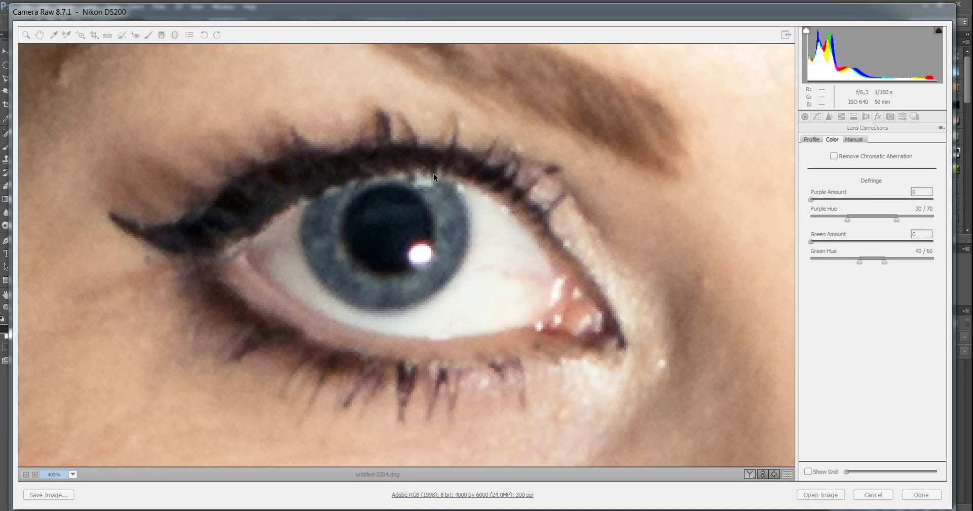
- Enable Remove Chromatic Aberration with Purple Amount 1 and Purple Hue 35/70, then view at 66.7%
{"action": "left_click", "coordinate": [440, 19]}
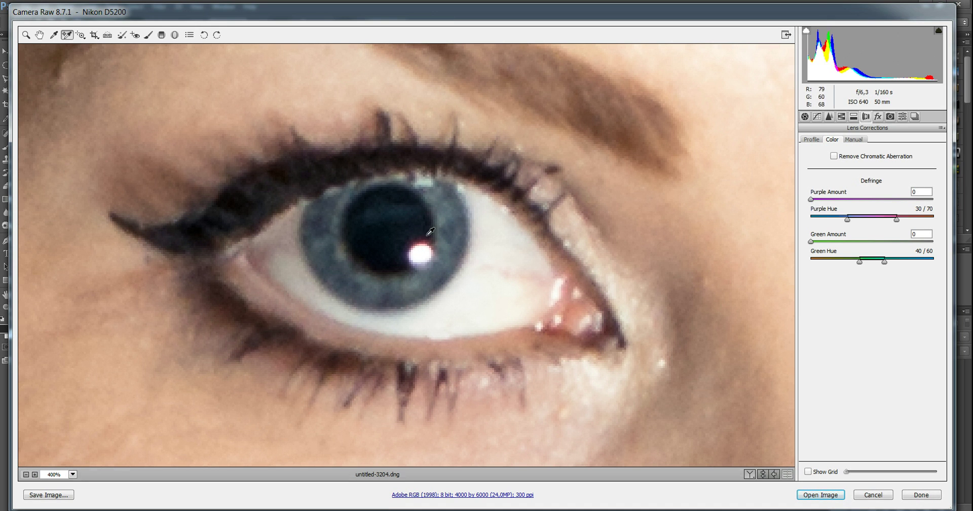
{"action": "left_click", "coordinate": [39, 34]}
{"action": "left_click", "coordinate": [27, 35]}
{"action": "left_click", "coordinate": [834, 156]}
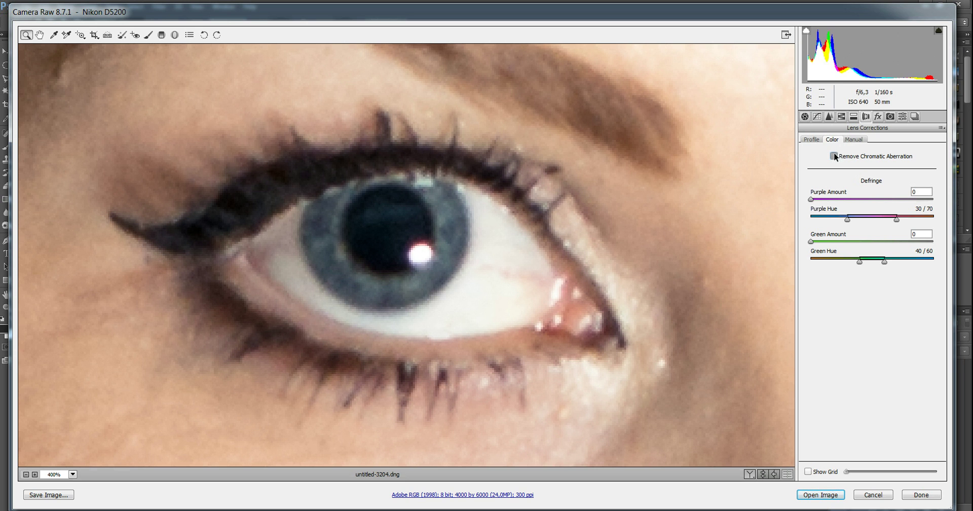
{"action": "left_click", "coordinate": [812, 199]}
{"action": "left_click_drag", "start_coordinate": [848, 219], "coordinate": [858, 218]}
{"action": "left_click_drag", "start_coordinate": [858, 220], "coordinate": [854, 219]}
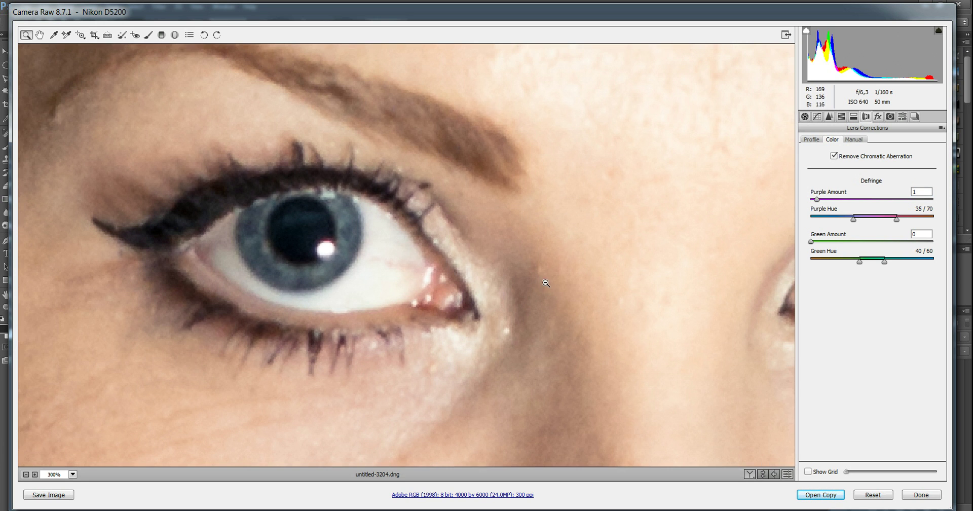
{"action": "left_click", "coordinate": [531, 265], "text": "alt"}
{"action": "left_click", "coordinate": [550, 290], "text": "alt"}
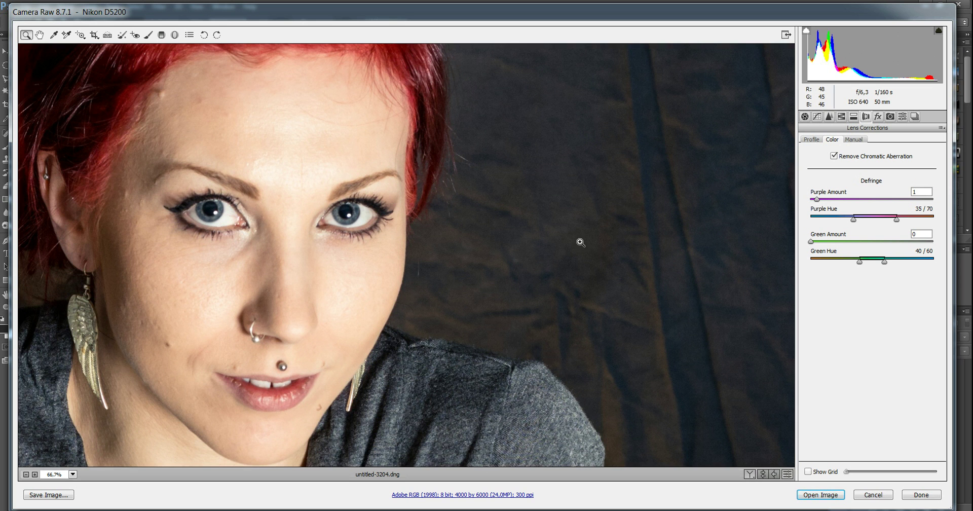
- Zoom the Camera Raw preview out to 25% to see the full portrait
{"action": "left_click", "coordinate": [461, 256], "text": "alt"}
{"action": "left_click", "coordinate": [536, 323], "text": "alt"}
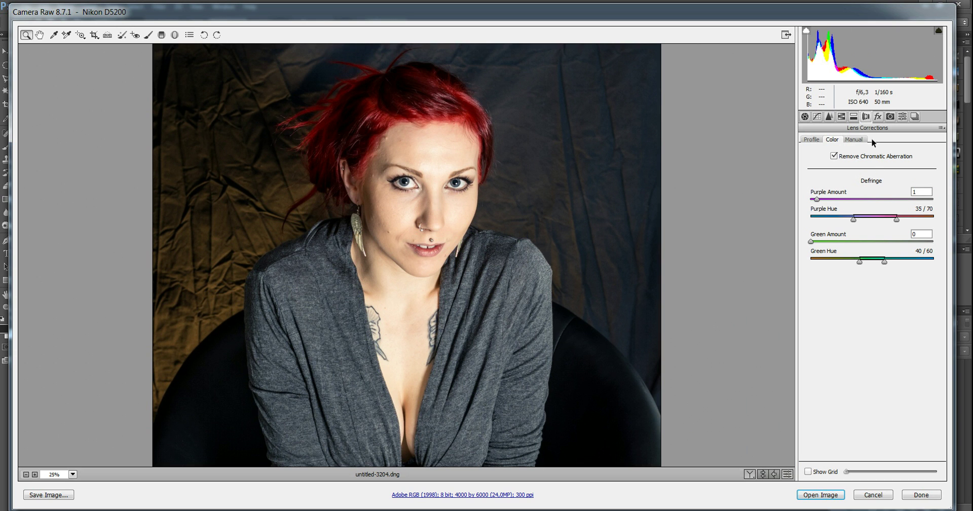
{"action": "key", "text": "shift"}
- Try a white Post Crop Vignetting amount, reset it to zero, and show Camera Calibration
{"action": "left_click", "coordinate": [878, 117]}
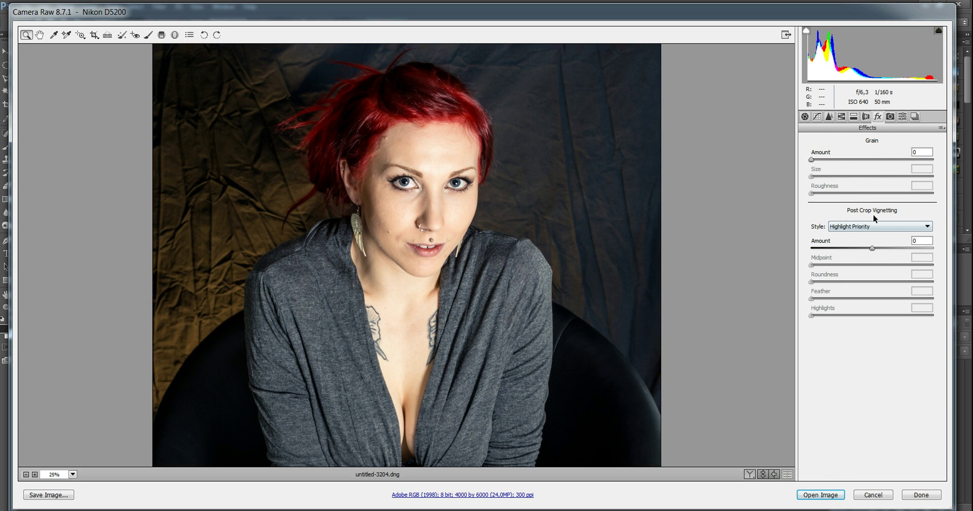
{"action": "type", "text": "-100"}
{"action": "mouse_move", "coordinate": [873, 249]}
{"action": "left_mouse_down"}
{"action": "mouse_move", "coordinate": [870, 256]}
{"action": "mouse_move", "coordinate": [923, 253]}
{"action": "left_mouse_up"}
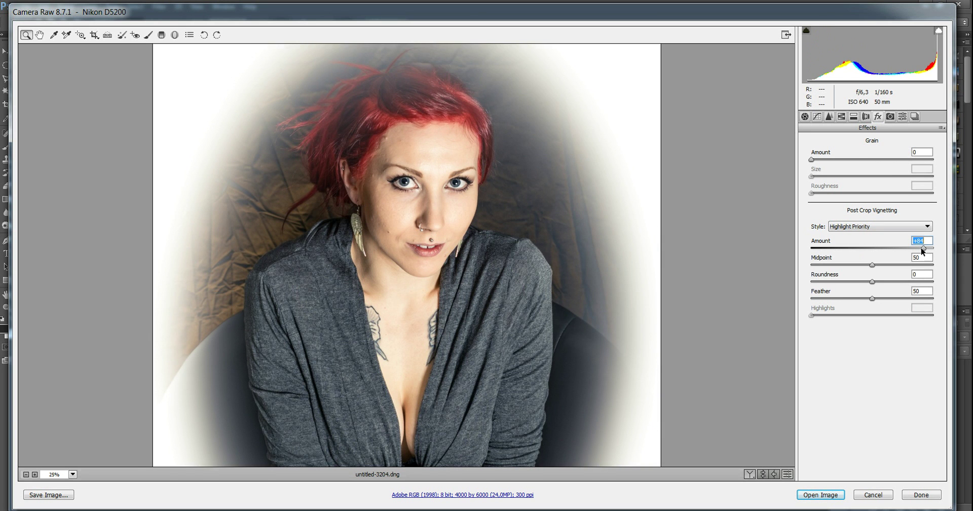
{"action": "double_click", "coordinate": [923, 249]}
{"action": "left_click", "coordinate": [891, 117]}
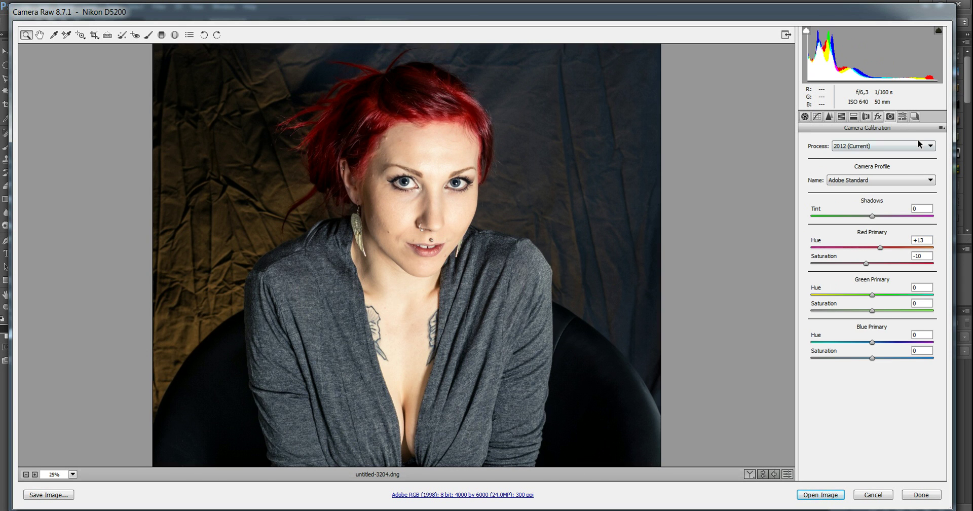
- Choose the Camera Portrait profile and zoom the preview out to 12.5%
{"action": "left_click", "coordinate": [896, 182]}
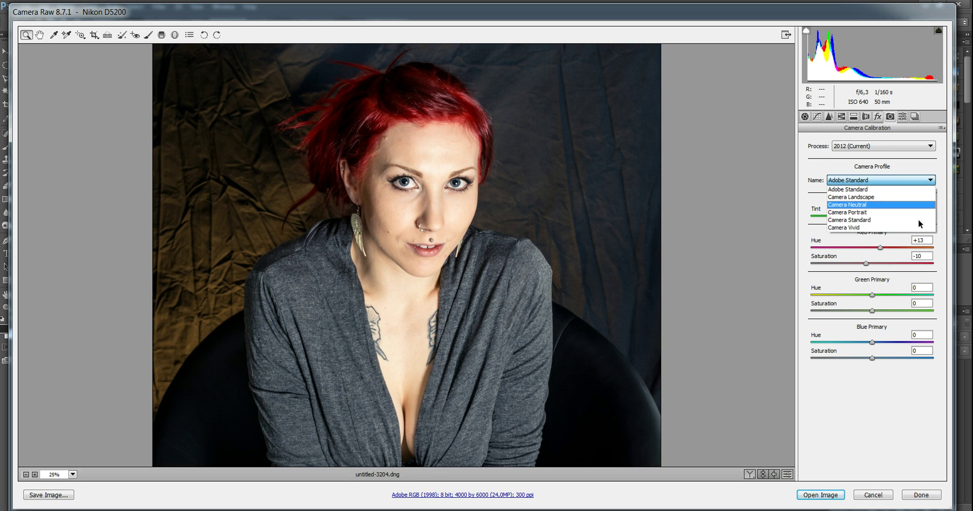
{"action": "left_click", "coordinate": [902, 217]}
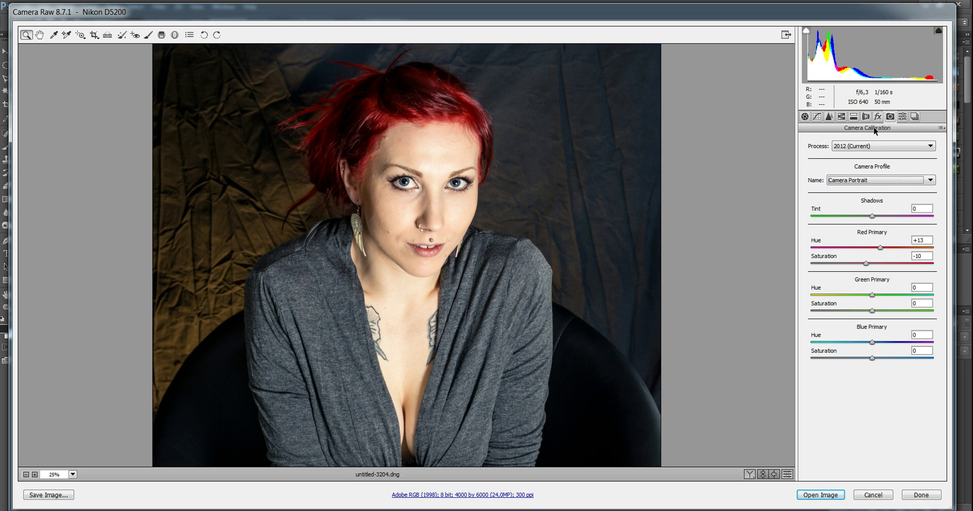
{"action": "left_click", "coordinate": [545, 240], "text": "alt"}
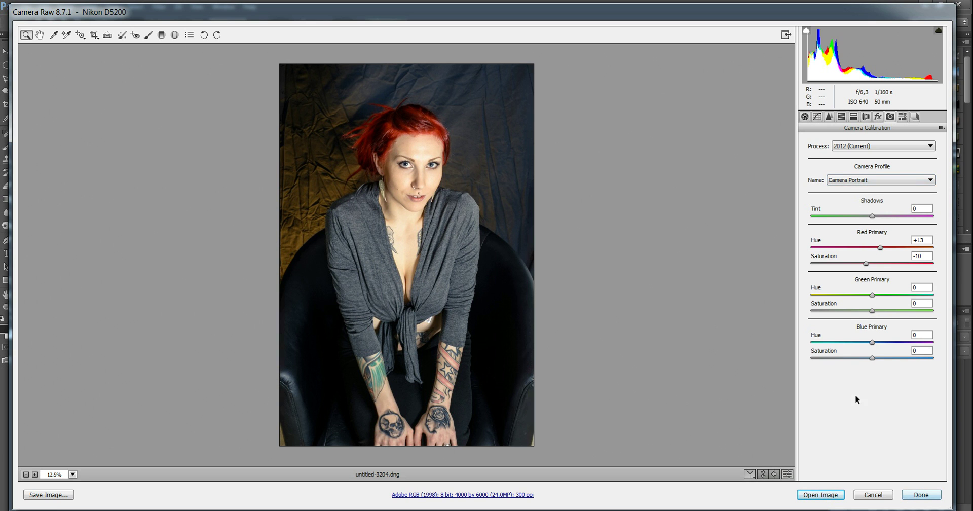
- Glance at Presets and Snapshots, return to the Basic settings, and open the image in Photoshop
{"action": "left_click", "coordinate": [903, 117]}
{"action": "left_click", "coordinate": [915, 117]}
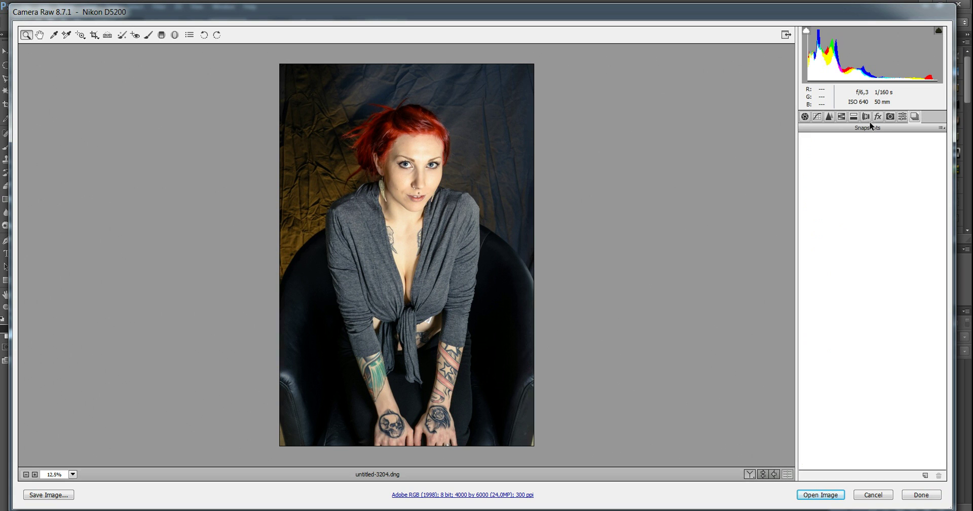
{"action": "left_click", "coordinate": [803, 118]}
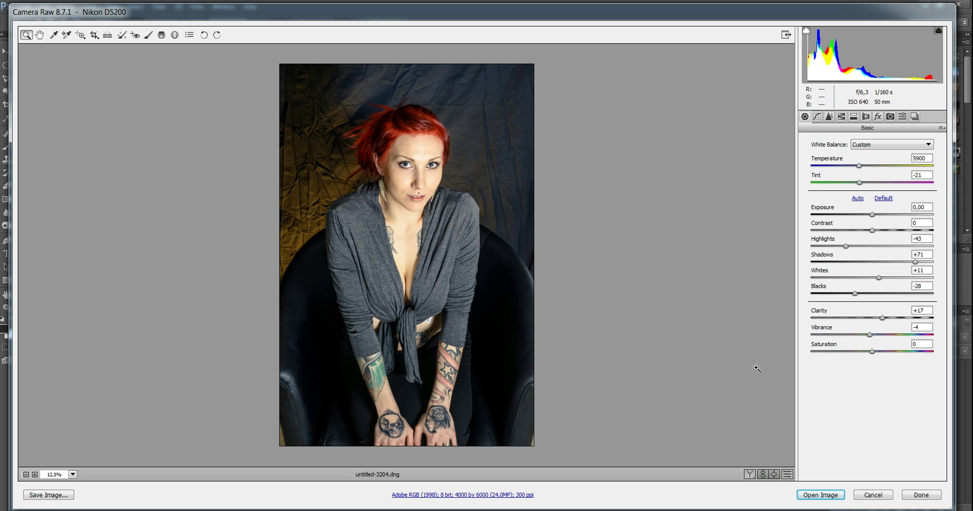
{"action": "left_click", "coordinate": [842, 498]}
{"action": "key", "text": "shift"}
{"action": "key", "text": "shift"}
{"action": "key", "text": "alt"}
{"action": "key", "text": "alt"}
{"action": "left_click", "coordinate": [828, 496]}
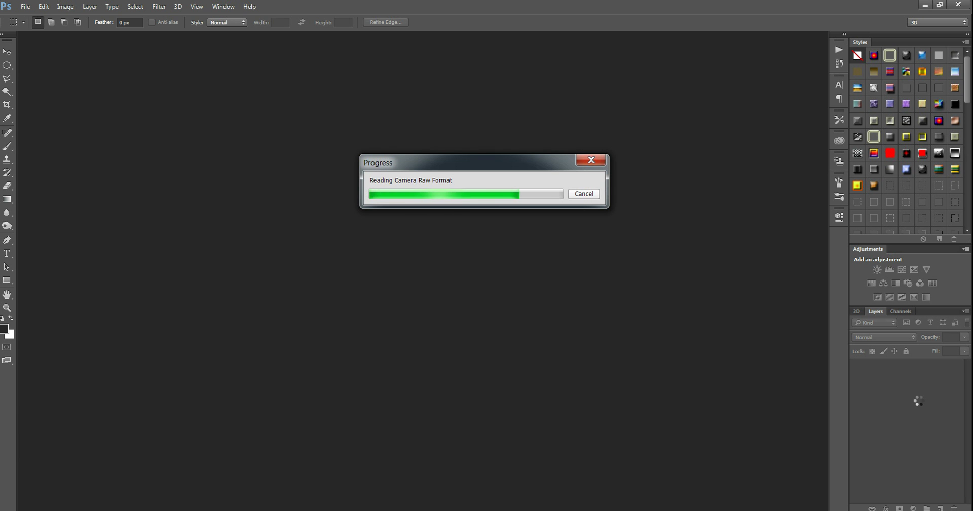
- Add empty Layer 1, convert the Background into Layer 0, and apply Lock All to it
{"action": "left_click", "coordinate": [940, 508]}
{"action": "left_click", "coordinate": [953, 389]}
{"action": "left_click", "coordinate": [941, 388]}
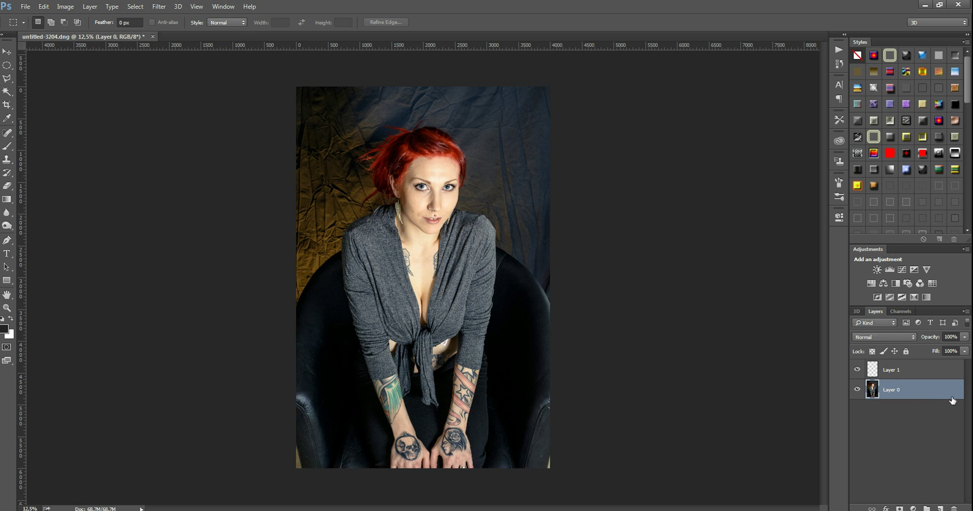
{"action": "left_click", "coordinate": [907, 351]}
{"action": "left_click", "coordinate": [907, 351]}
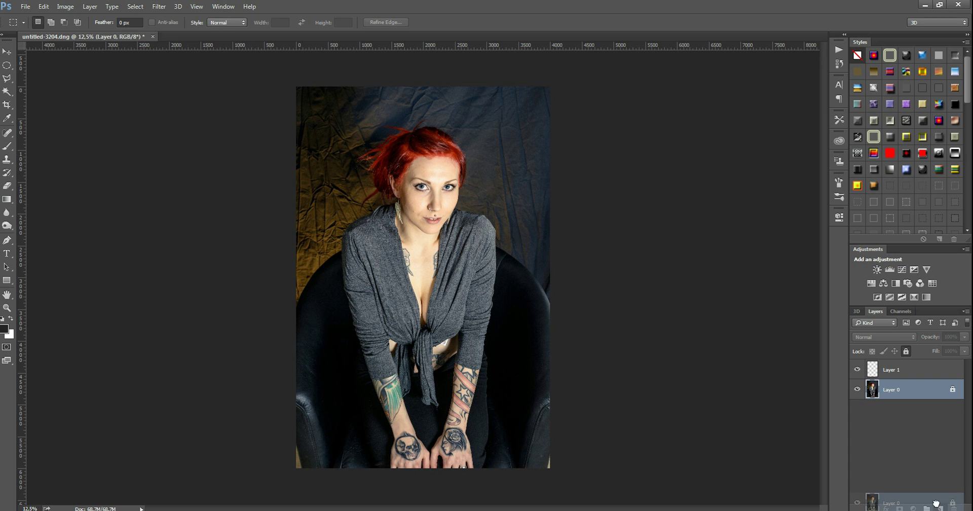
- Duplicate Layer 0, then place the original in a new group that is hidden and locked
{"action": "left_click_drag", "start_coordinate": [916, 400], "coordinate": [941, 508]}
{"action": "left_click", "coordinate": [953, 389]}
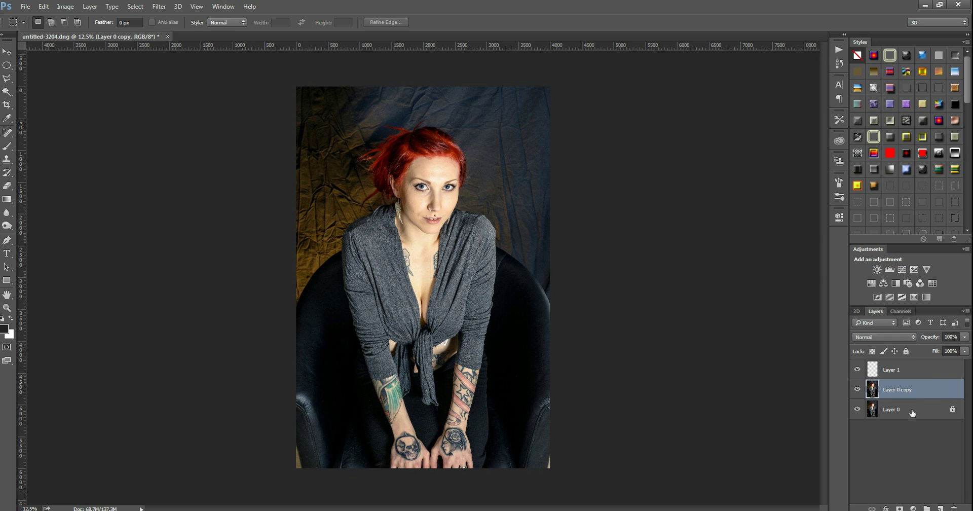
{"action": "left_click", "coordinate": [913, 410]}
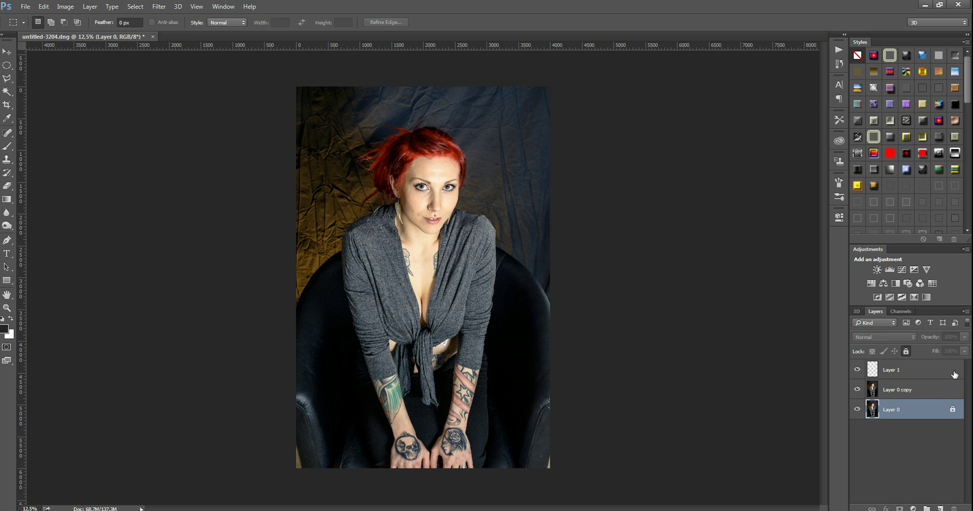
{"action": "key", "text": "ctrl+g"}
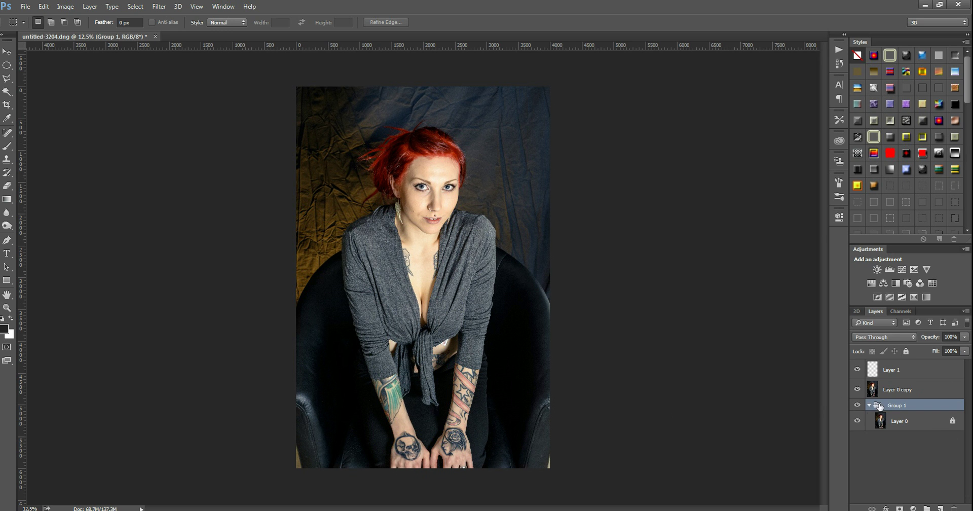
{"action": "left_click", "coordinate": [869, 405]}
{"action": "left_click", "coordinate": [857, 406]}
{"action": "left_click", "coordinate": [907, 352]}
{"action": "left_click", "coordinate": [857, 405]}
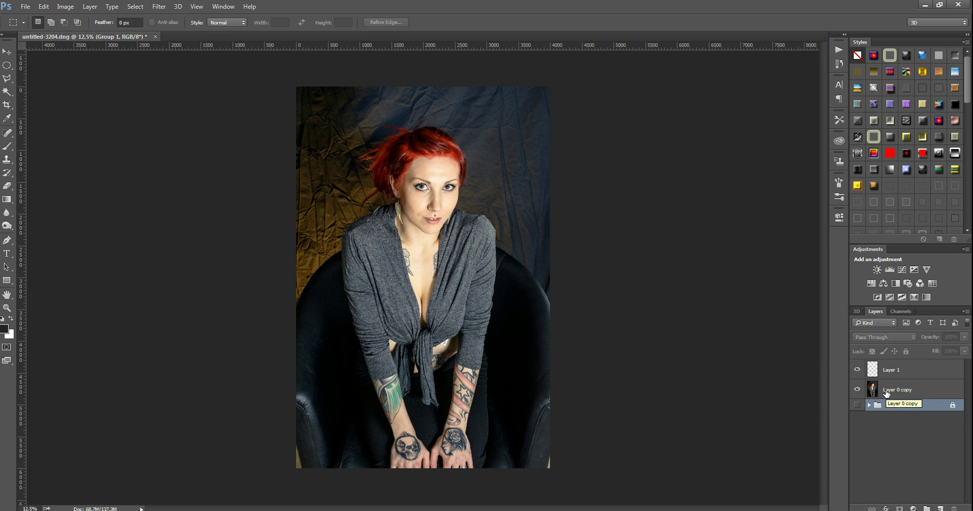
- Rename the group to AP and select Layer 1 for retouching
{"action": "double_click", "coordinate": [897, 405]}
{"action": "left_click_drag", "start_coordinate": [915, 405], "coordinate": [890, 406]}
{"action": "type", "text": "O"}
{"action": "type", "text": "rig"}
{"action": "key", "text": "Return"}
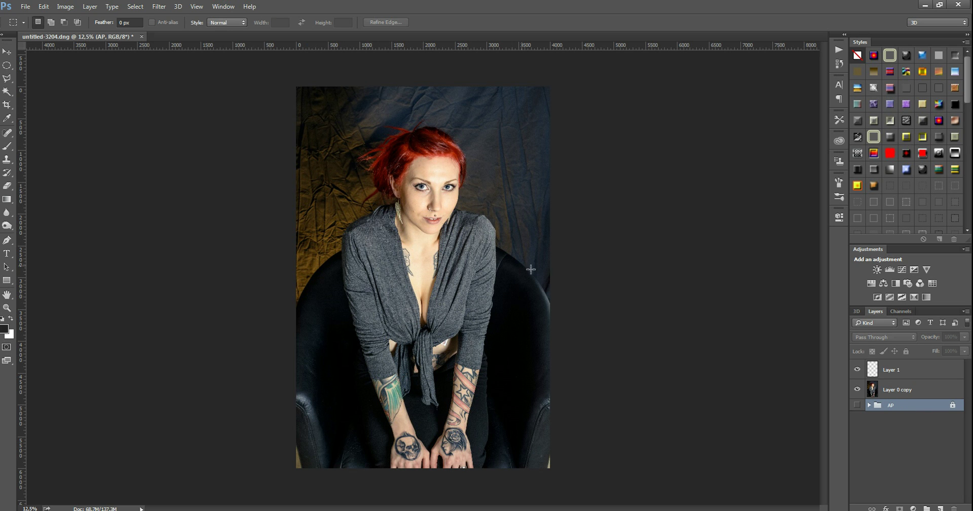
{"action": "left_click", "coordinate": [900, 372]}
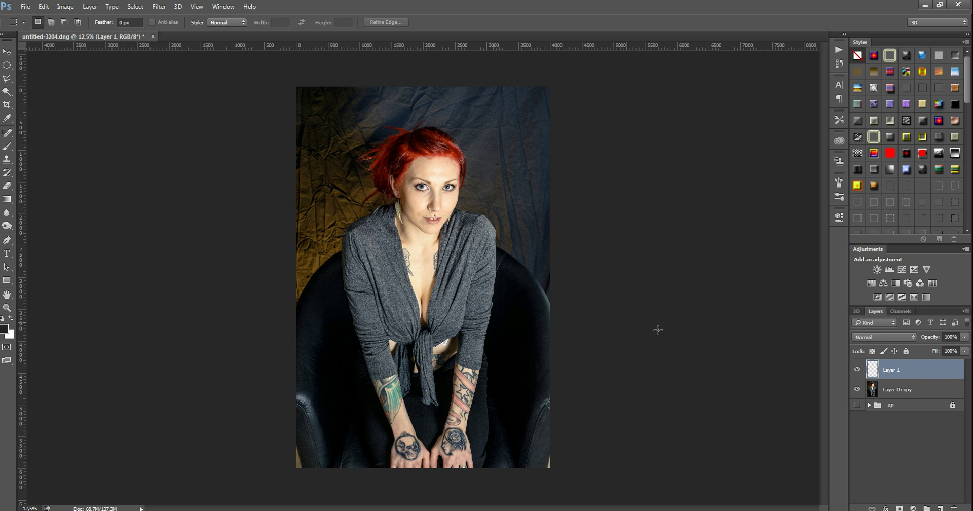
- Zoom to 100%, pan to the woman's face, and settle the view at 66.7%
{"action": "key", "text": "z"}
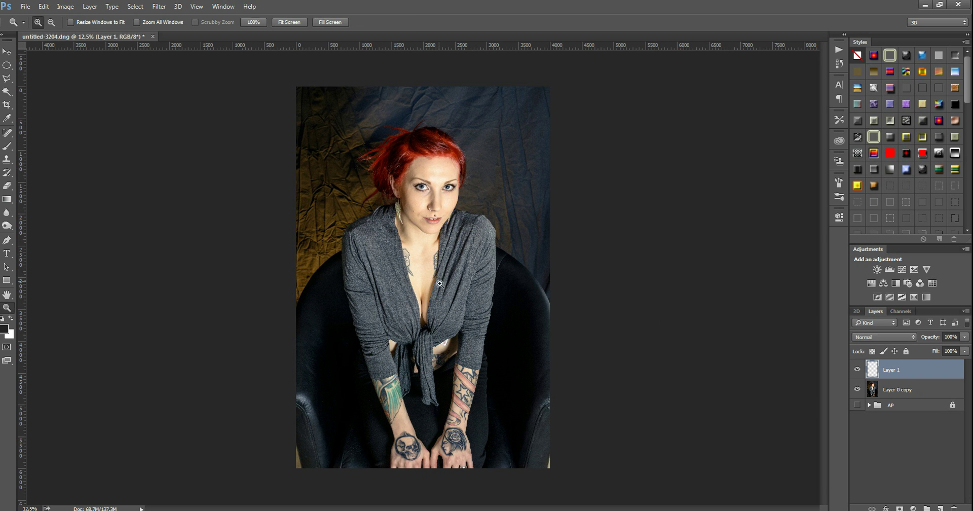
{"action": "double_click", "coordinate": [9, 311]}
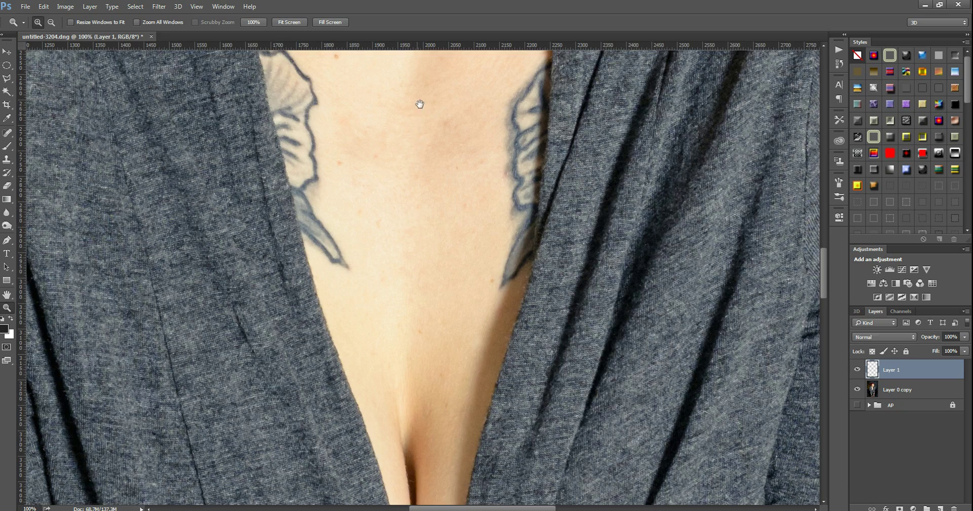
{"action": "left_click_drag", "start_coordinate": [420, 104], "coordinate": [412, 374]}
{"action": "left_click_drag", "start_coordinate": [440, 224], "coordinate": [422, 310]}
{"action": "mouse_move", "coordinate": [443, 207]}
{"action": "left_mouse_down"}
{"action": "mouse_move", "coordinate": [389, 286]}
{"action": "mouse_move", "coordinate": [388, 329]}
{"action": "left_mouse_up"}
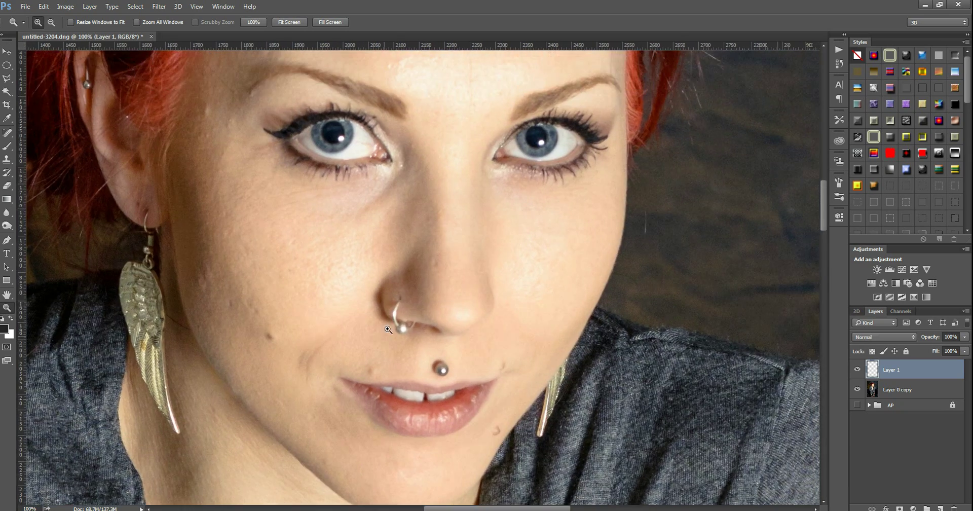
{"action": "left_click", "coordinate": [405, 307], "text": "alt"}
{"action": "mouse_move", "coordinate": [402, 292]}
{"action": "left_mouse_down"}
{"action": "mouse_move", "coordinate": [413, 287]}
{"action": "mouse_move", "coordinate": [415, 336]}
{"action": "mouse_move", "coordinate": [412, 277]}
{"action": "mouse_move", "coordinate": [438, 284]}
{"action": "mouse_move", "coordinate": [448, 306]}
{"action": "left_mouse_up"}
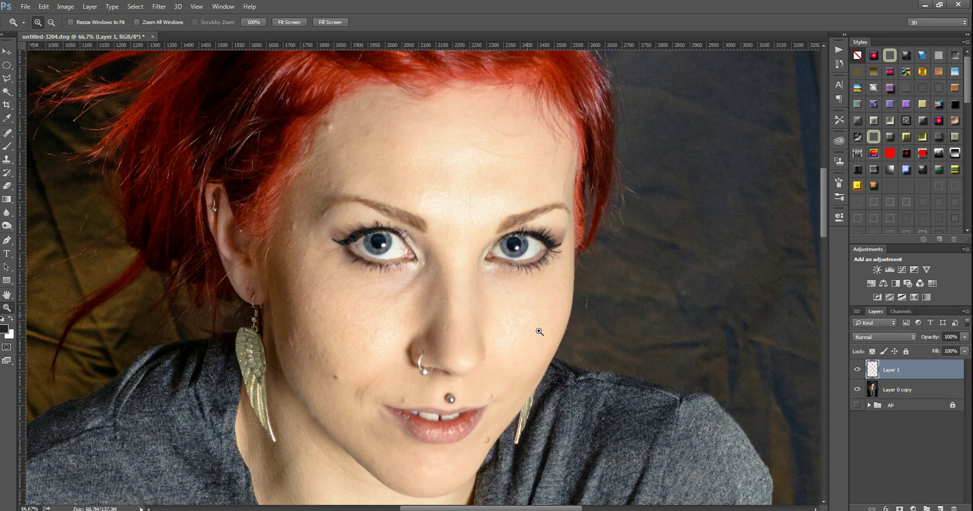
{"action": "left_click_drag", "start_coordinate": [493, 394], "coordinate": [478, 370]}
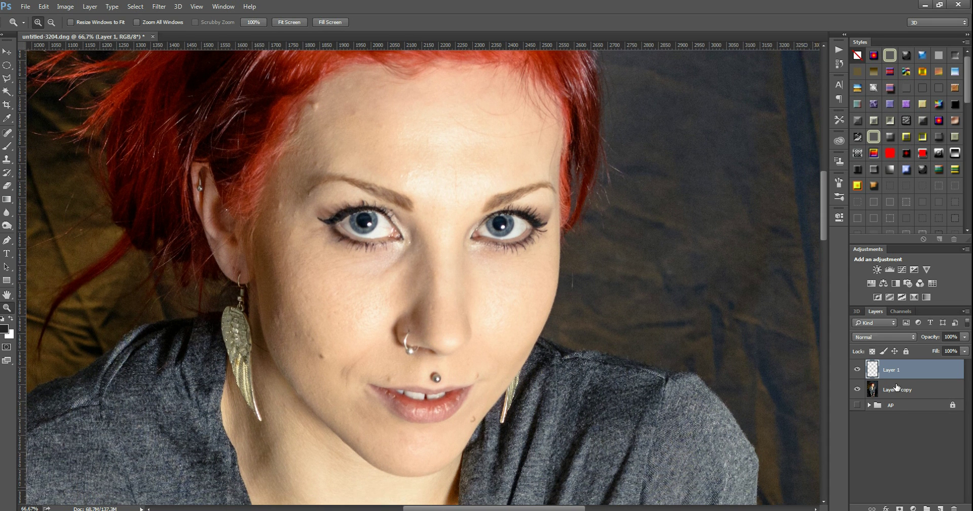
{"action": "left_click", "coordinate": [9, 135]}
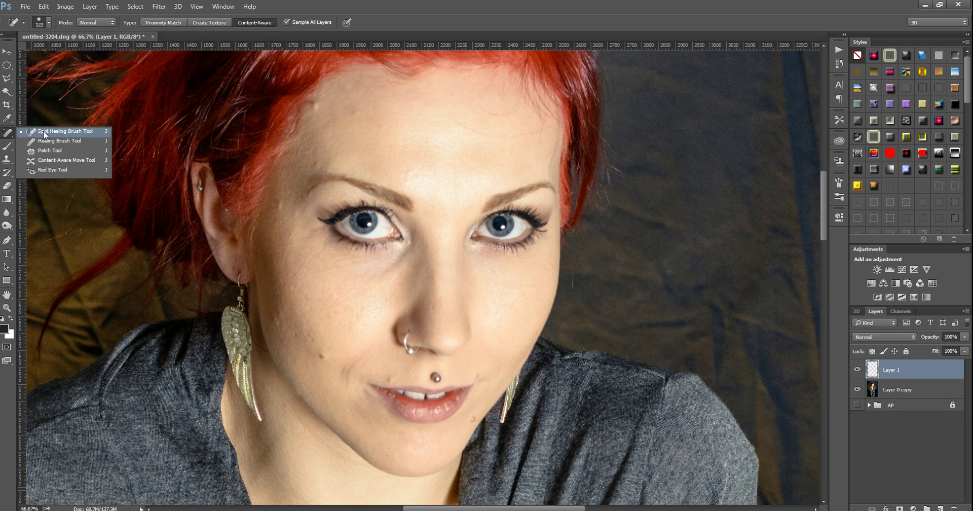
- Spot-heal the moles at the temple, upper lip, chin and mouth corner with a smaller brush
{"action": "left_click", "coordinate": [44, 134]}
{"action": "mouse_move", "coordinate": [448, 113]}
{"action": "left_mouse_down"}
{"action": "mouse_move", "coordinate": [443, 133]}
{"action": "mouse_move", "coordinate": [428, 68]}
{"action": "left_mouse_up"}
{"action": "left_click", "coordinate": [317, 106]}
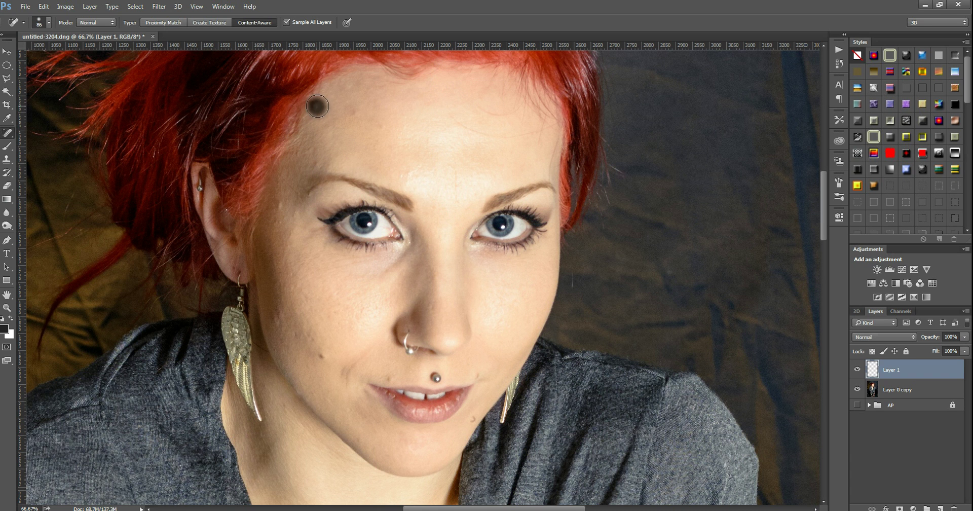
{"action": "key", "text": "ctrl+z"}
{"action": "left_click", "coordinate": [280, 205]}
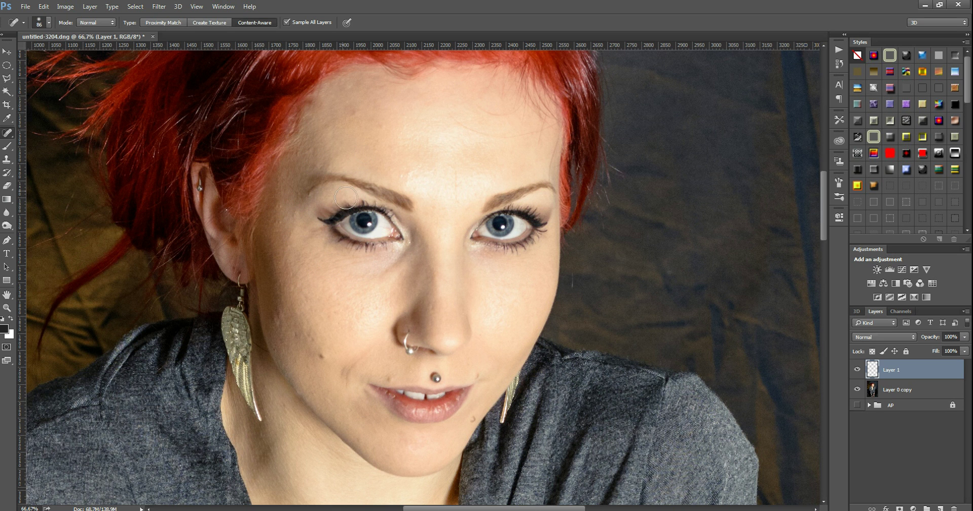
{"action": "left_click", "coordinate": [393, 381]}
{"action": "left_click", "coordinate": [472, 419]}
{"action": "left_click", "coordinate": [477, 376]}
- Heal the chest blemishes near the left tattoo, then zoom out to 16.7% to see the whole figure
{"action": "left_click_drag", "start_coordinate": [414, 414], "coordinate": [451, 168]}
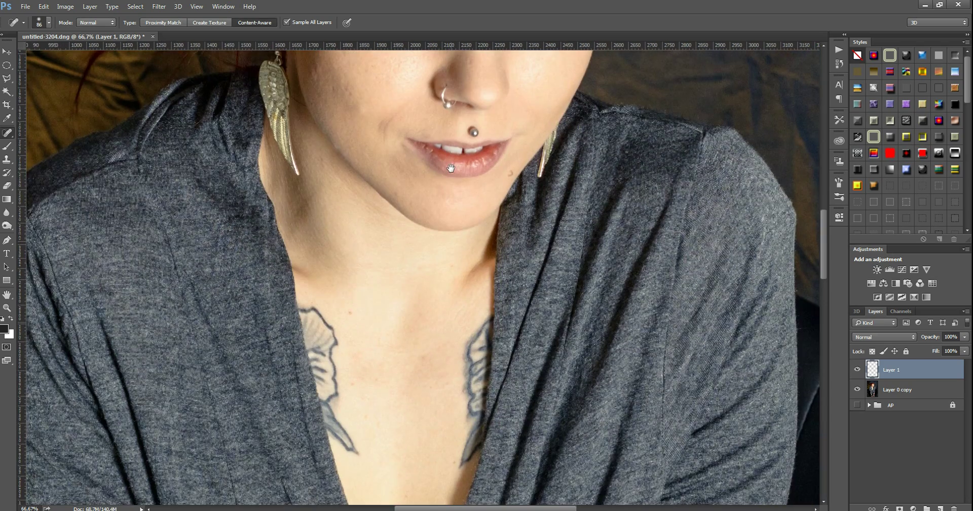
{"action": "left_click", "coordinate": [350, 313]}
{"action": "mouse_move", "coordinate": [424, 370]}
{"action": "left_mouse_down"}
{"action": "mouse_move", "coordinate": [413, 304]}
{"action": "mouse_move", "coordinate": [430, 362]}
{"action": "left_mouse_up"}
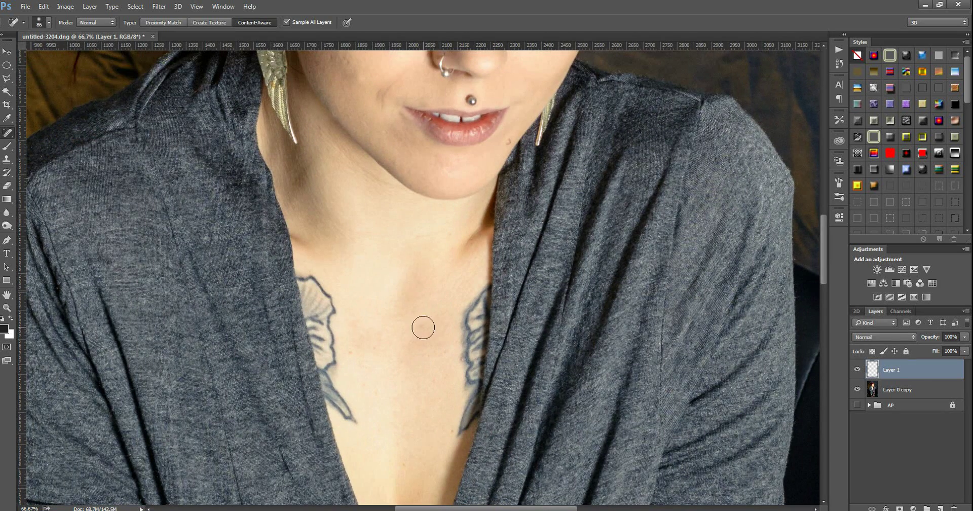
{"action": "left_click_drag", "start_coordinate": [349, 352], "coordinate": [367, 353]}
{"action": "left_click", "coordinate": [372, 349]}
{"action": "key", "text": "z"}
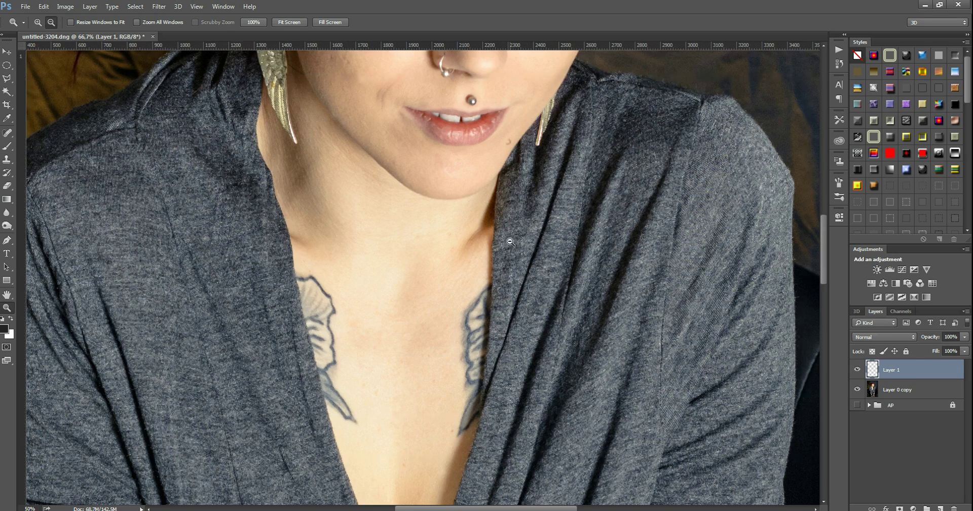
{"action": "left_click", "coordinate": [524, 258], "text": "alt"}
{"action": "left_click", "coordinate": [481, 231], "text": "alt"}
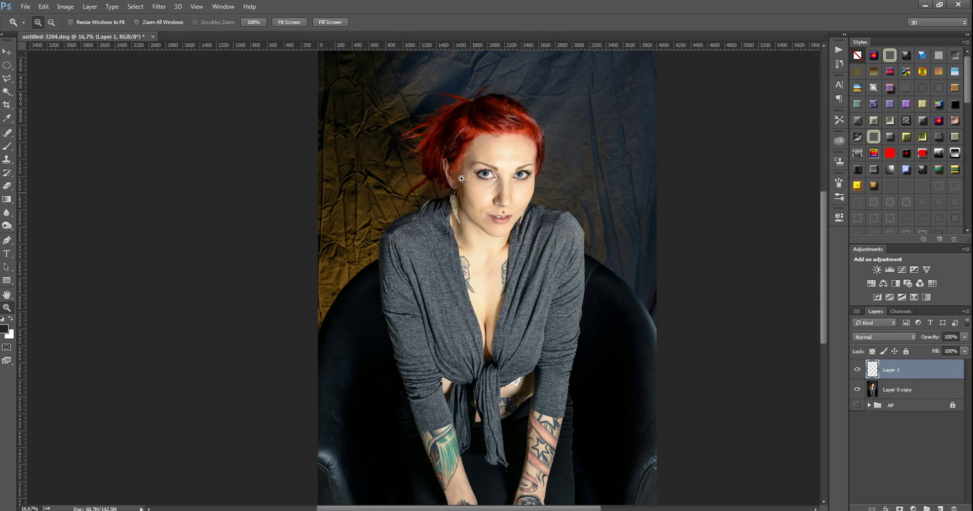
- Crop the bottom edge up to the chest, keeping only the head and upper torso
{"action": "left_click", "coordinate": [481, 231], "text": "alt"}
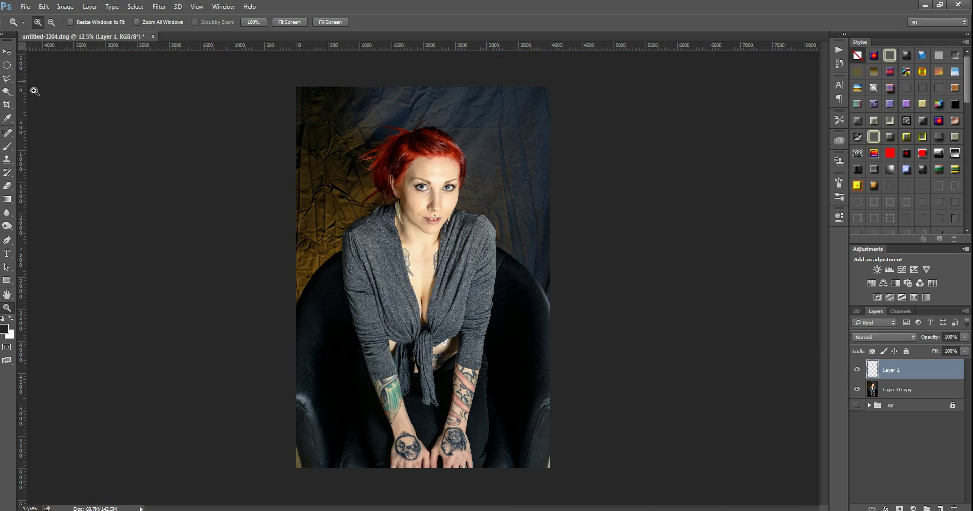
{"action": "left_click", "coordinate": [6, 104]}
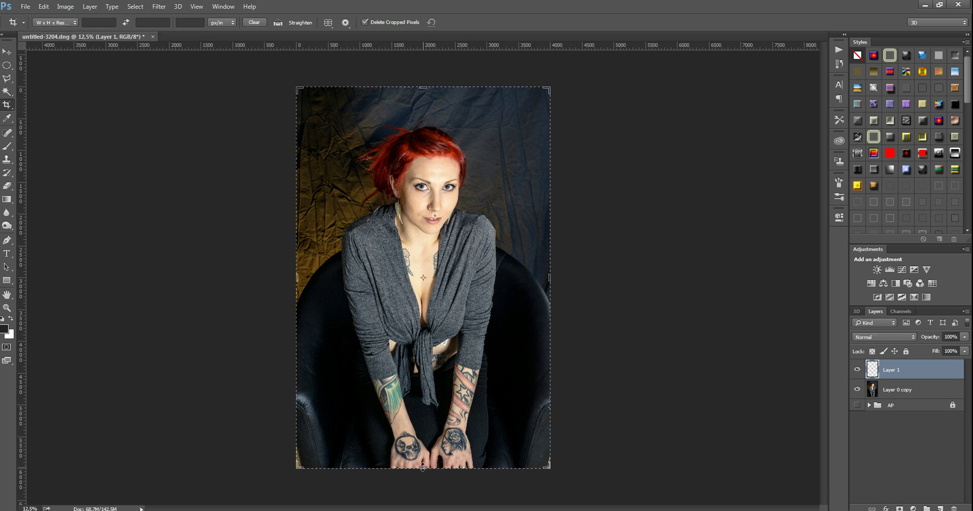
{"action": "left_click_drag", "start_coordinate": [424, 466], "coordinate": [442, 372]}
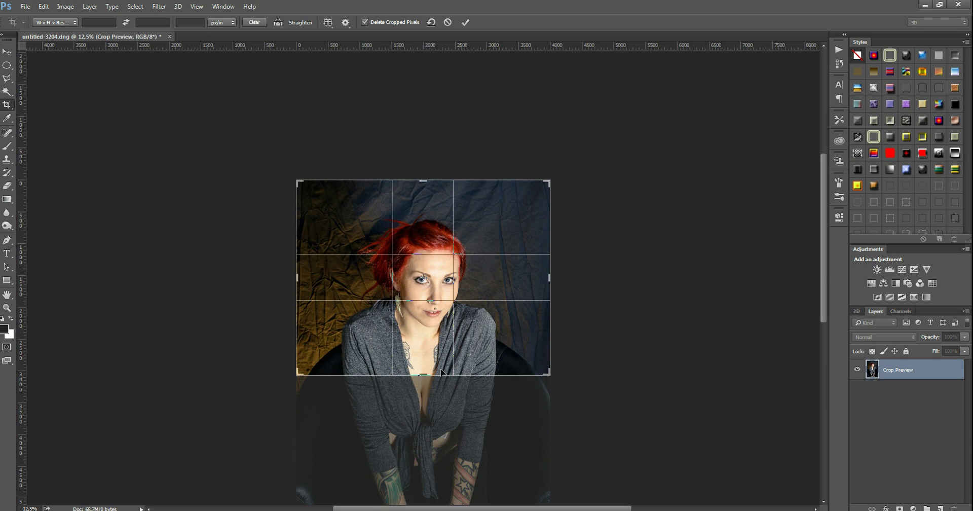
{"action": "key", "text": "Return"}
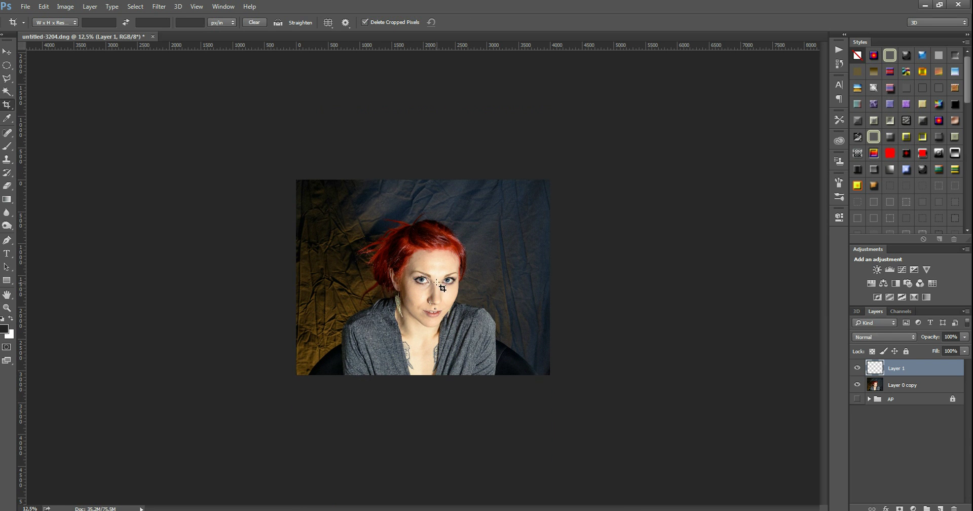
{"action": "left_click", "coordinate": [6, 54]}
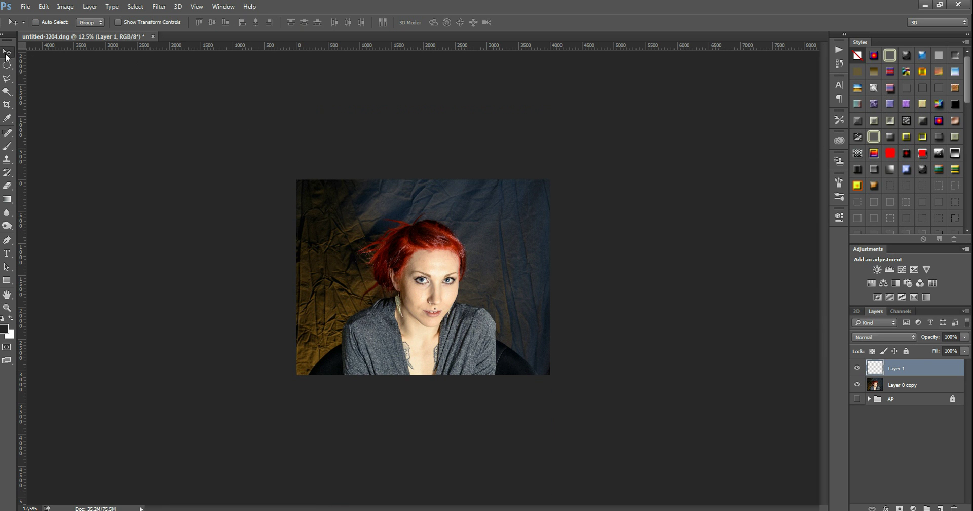
- Zoom in on the face and the cheek by the earring, then zoom back to 100%
{"action": "key", "text": "alt"}
{"action": "key", "text": "z"}
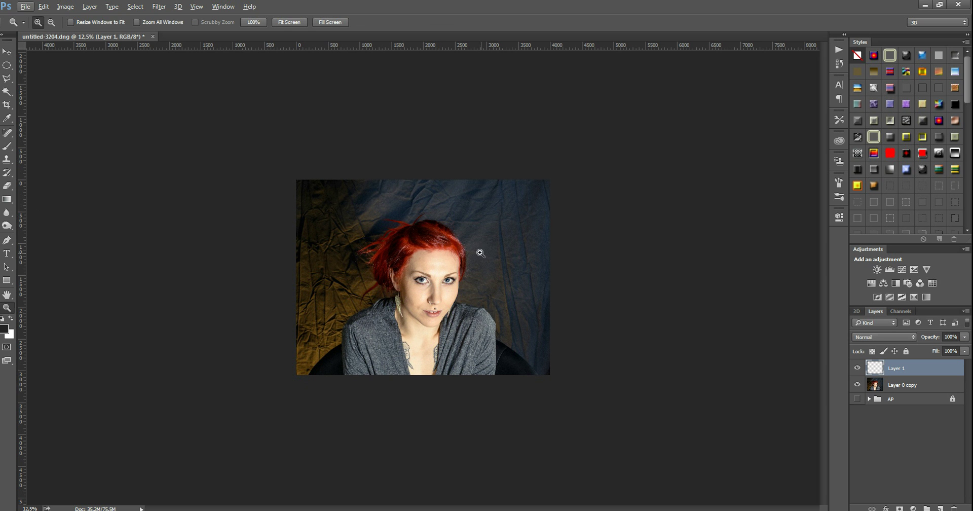
{"action": "left_click_drag", "start_coordinate": [484, 223], "coordinate": [312, 368]}
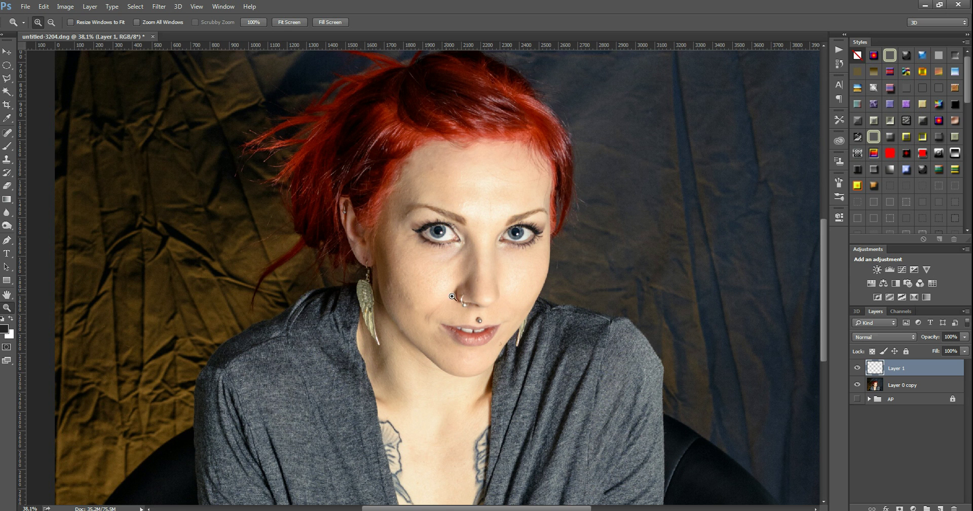
{"action": "left_click_drag", "start_coordinate": [423, 280], "coordinate": [376, 323]}
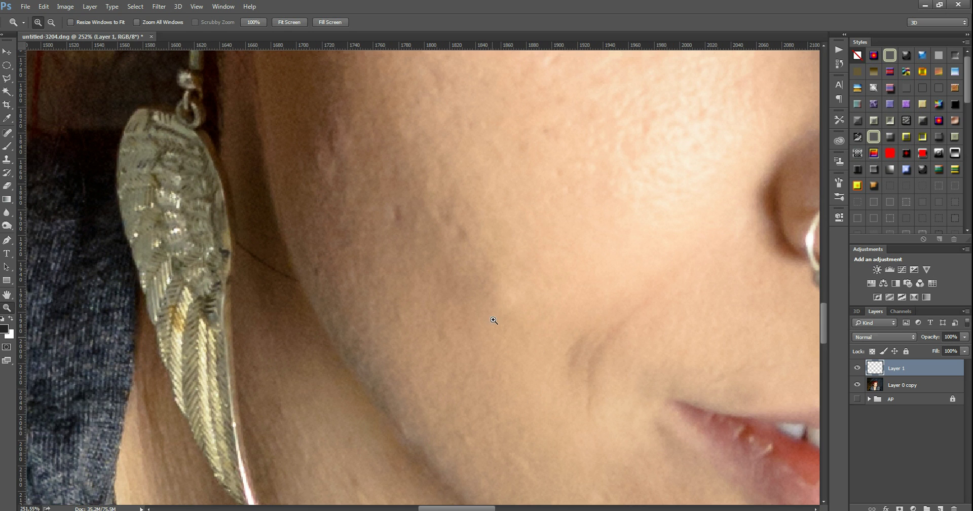
{"action": "left_click_drag", "start_coordinate": [506, 222], "coordinate": [442, 283]}
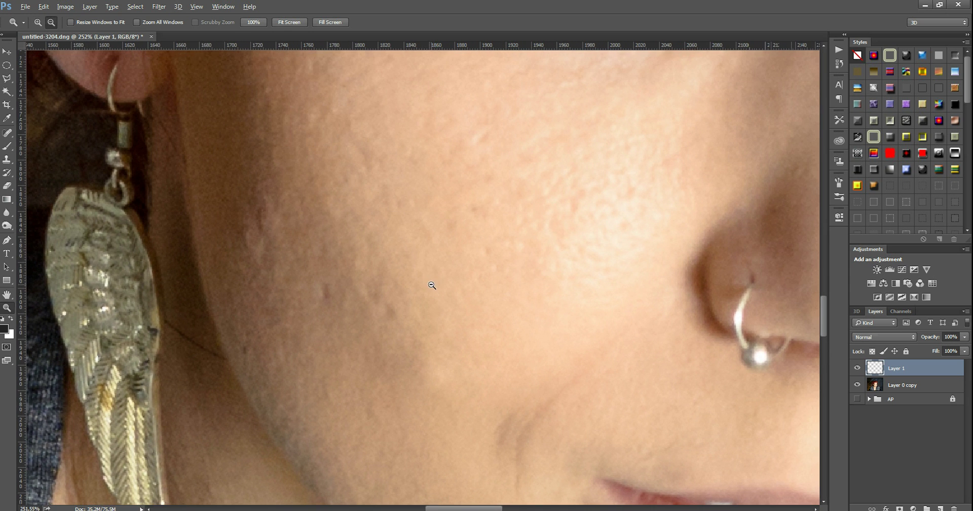
{"action": "left_click", "coordinate": [443, 290], "text": "alt"}
{"action": "left_click", "coordinate": [450, 293], "text": "alt"}
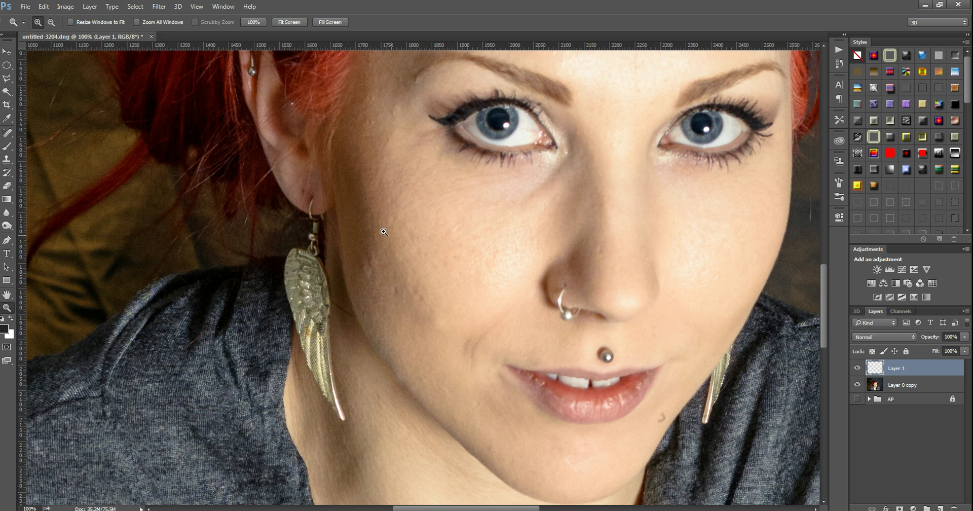
- Spot-heal four small blemishes on the cheek
{"action": "left_click", "coordinate": [8, 133]}
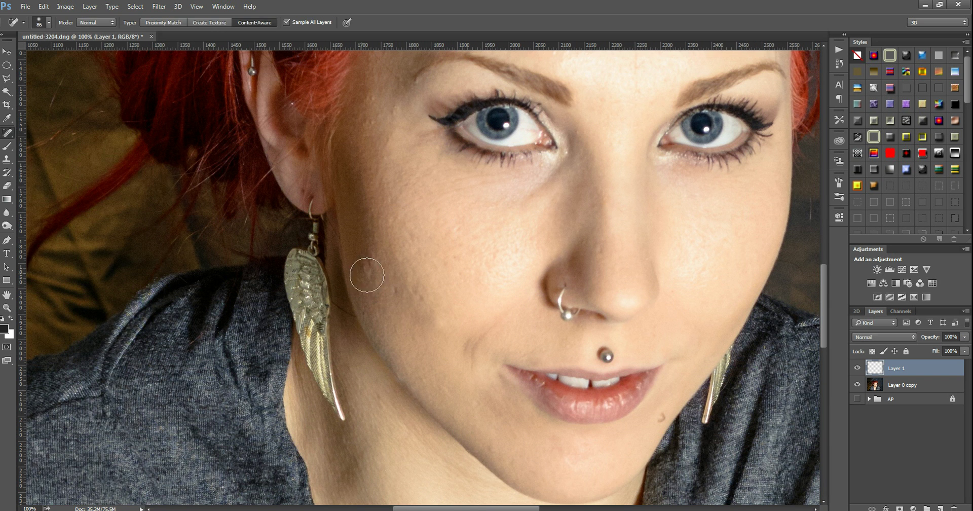
{"action": "left_click", "coordinate": [370, 258]}
{"action": "left_click", "coordinate": [417, 293]}
{"action": "left_click", "coordinate": [401, 290]}
{"action": "left_click", "coordinate": [461, 259]}
- Spot-heal the five blemishes around the temple
{"action": "left_click_drag", "start_coordinate": [394, 120], "coordinate": [404, 173]}
{"action": "left_click", "coordinate": [382, 152]}
{"action": "left_click", "coordinate": [377, 178]}
{"action": "left_click", "coordinate": [380, 148]}
{"action": "left_click", "coordinate": [376, 153]}
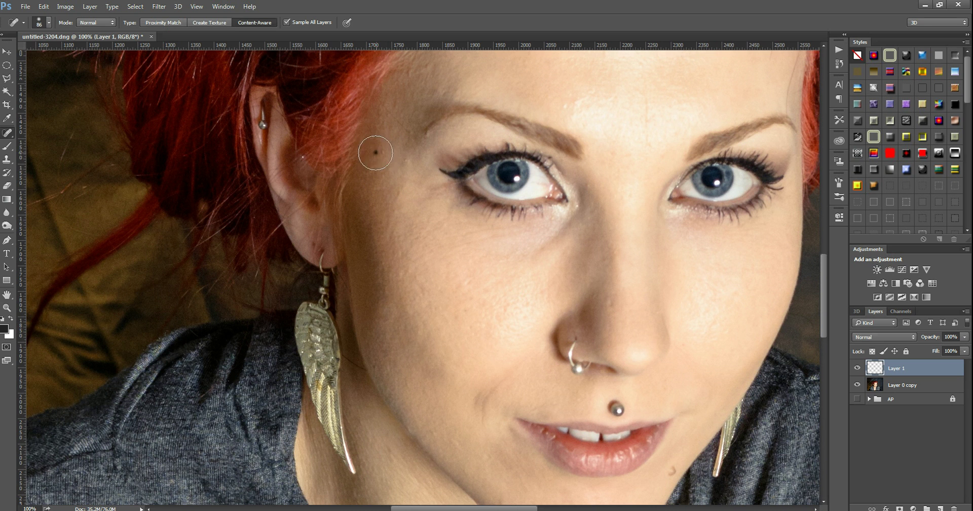
{"action": "left_click", "coordinate": [406, 161]}
- Heal the marks across the forehead and above the left eye
{"action": "left_click_drag", "start_coordinate": [493, 140], "coordinate": [430, 276]}
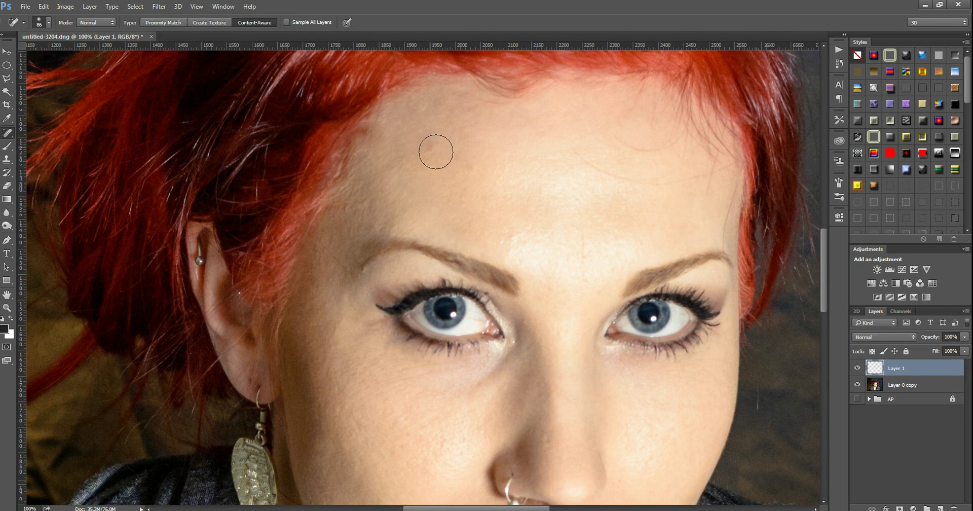
{"action": "left_click_drag", "start_coordinate": [436, 152], "coordinate": [434, 139]}
{"action": "left_click_drag", "start_coordinate": [483, 167], "coordinate": [477, 159]}
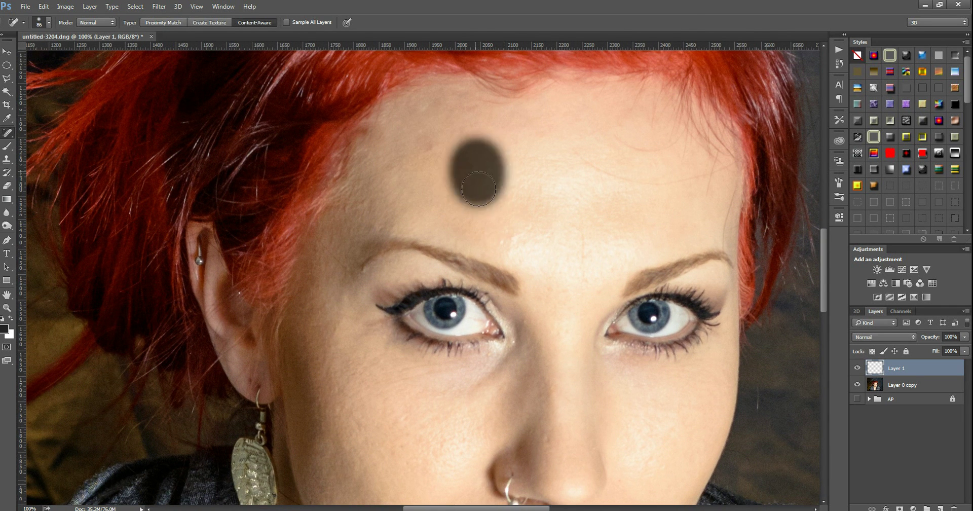
{"action": "mouse_move", "coordinate": [398, 304]}
{"action": "left_mouse_down"}
{"action": "mouse_move", "coordinate": [457, 309]}
{"action": "mouse_move", "coordinate": [436, 307]}
{"action": "left_mouse_up"}
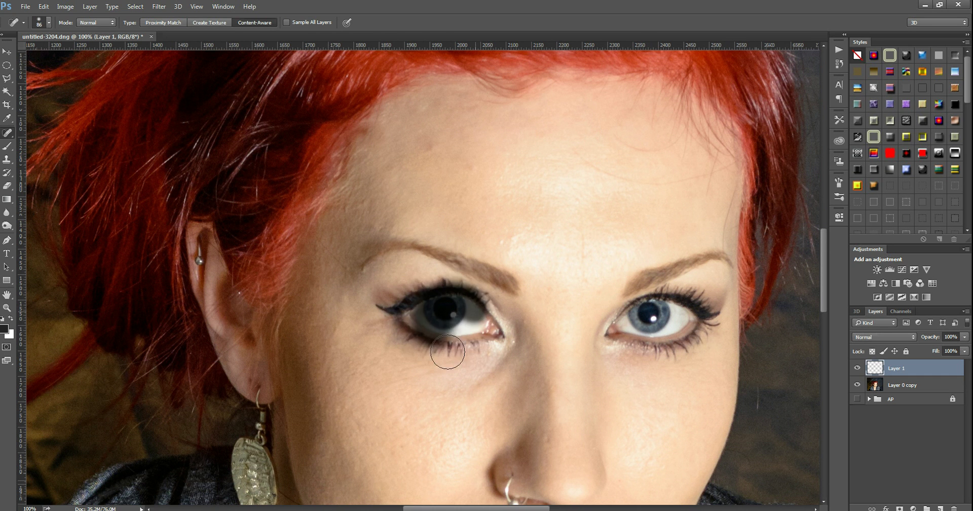
- Turn on Sample All Layers, undo the stroke that erased the left eye, and heal a forehead spot
{"action": "left_click", "coordinate": [286, 23]}
{"action": "left_click_drag", "start_coordinate": [477, 306], "coordinate": [494, 353]}
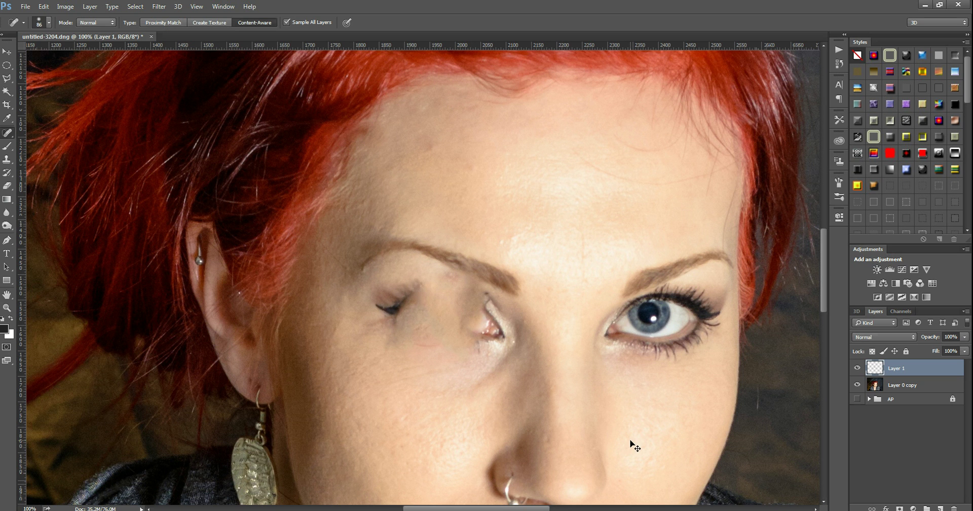
{"action": "key", "text": "ctrl+z"}
{"action": "left_click", "coordinate": [433, 149]}
- Shrink the healing brush and heal the fine lines and small marks across the forehead
{"action": "left_click_drag", "start_coordinate": [532, 260], "coordinate": [429, 229]}
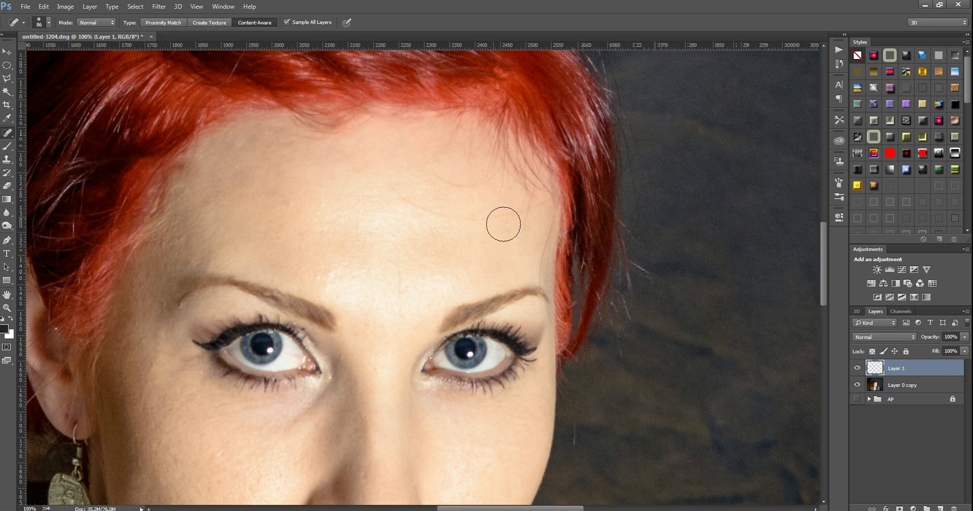
{"action": "right_click", "coordinate": [523, 213], "text": "alt"}
{"action": "left_click_drag", "start_coordinate": [505, 216], "coordinate": [401, 201]}
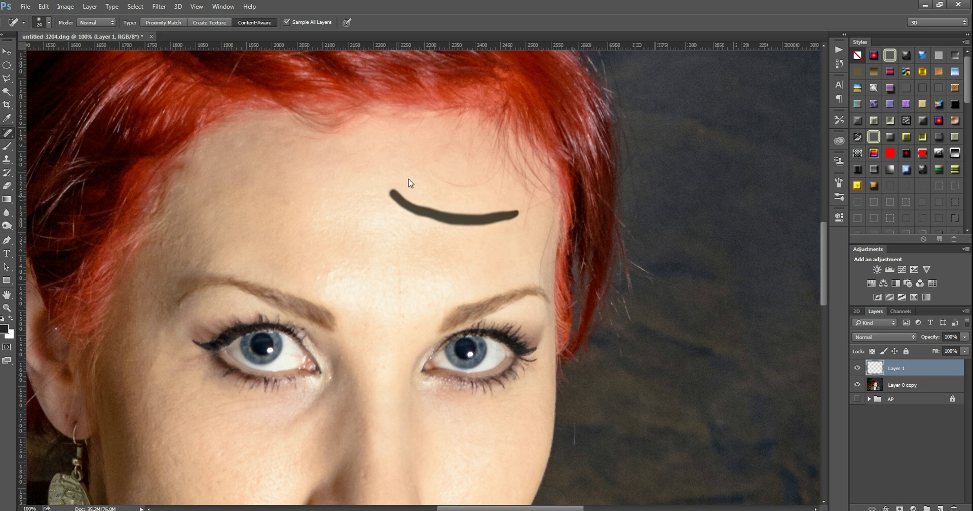
{"action": "left_click_drag", "start_coordinate": [524, 229], "coordinate": [530, 207]}
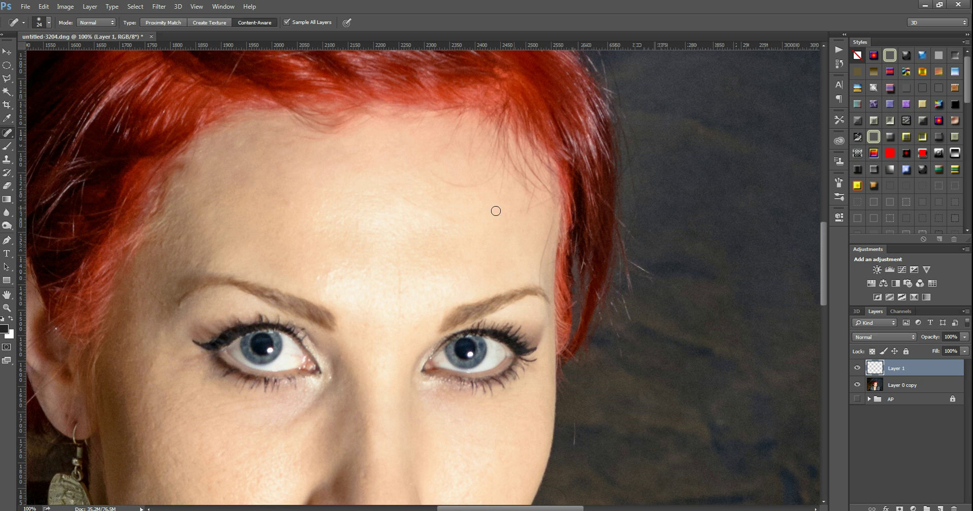
{"action": "mouse_move", "coordinate": [438, 212]}
{"action": "left_mouse_down"}
{"action": "mouse_move", "coordinate": [401, 199]}
{"action": "mouse_move", "coordinate": [491, 173]}
{"action": "mouse_move", "coordinate": [473, 187]}
{"action": "left_mouse_up"}
{"action": "left_click_drag", "start_coordinate": [474, 155], "coordinate": [479, 150]}
{"action": "left_click_drag", "start_coordinate": [532, 199], "coordinate": [530, 215]}
{"action": "left_click_drag", "start_coordinate": [541, 286], "coordinate": [542, 268]}
{"action": "left_click_drag", "start_coordinate": [553, 220], "coordinate": [554, 215]}
- Heal the stray hair strands against the backdrop beside the red hair
{"action": "left_click_drag", "start_coordinate": [491, 356], "coordinate": [406, 225]}
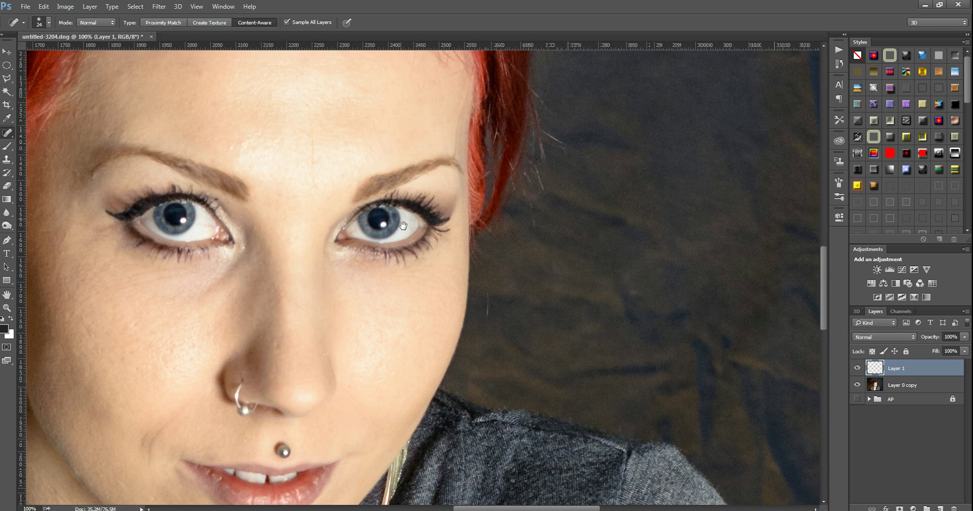
{"action": "left_click_drag", "start_coordinate": [488, 277], "coordinate": [488, 325]}
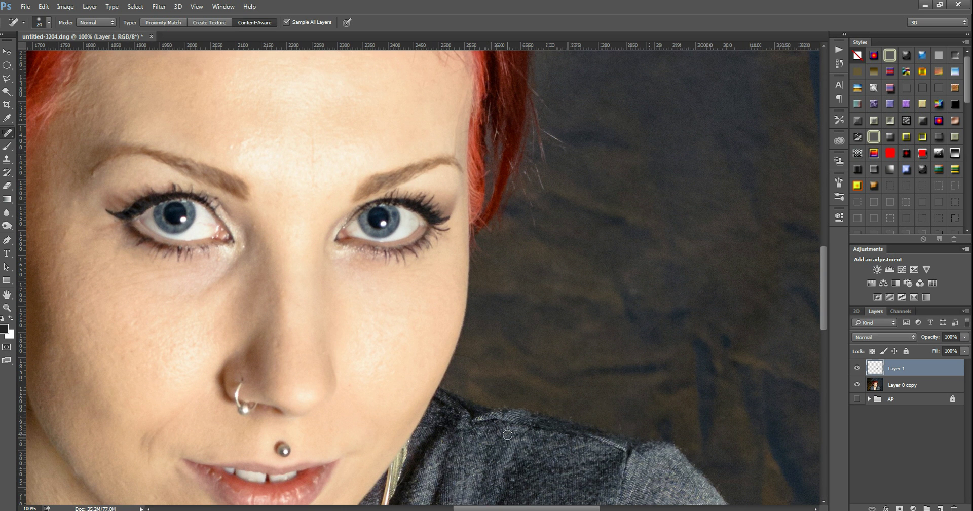
{"action": "left_click_drag", "start_coordinate": [430, 279], "coordinate": [401, 359]}
{"action": "left_click_drag", "start_coordinate": [500, 277], "coordinate": [501, 303]}
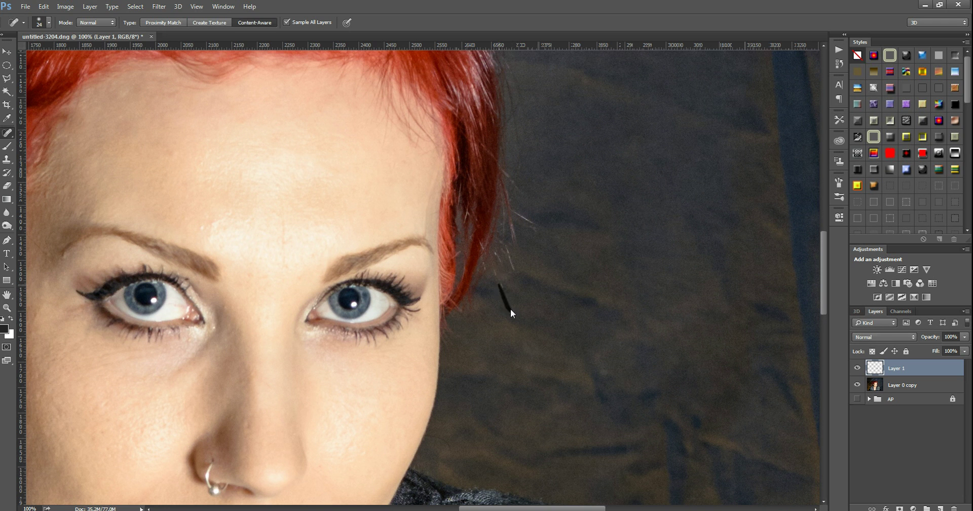
{"action": "left_click_drag", "start_coordinate": [510, 253], "coordinate": [506, 292]}
{"action": "left_click_drag", "start_coordinate": [500, 247], "coordinate": [502, 271]}
{"action": "left_click_drag", "start_coordinate": [520, 216], "coordinate": [538, 228]}
{"action": "mouse_move", "coordinate": [513, 259]}
{"action": "left_mouse_down"}
{"action": "mouse_move", "coordinate": [514, 231]}
{"action": "mouse_move", "coordinate": [516, 257]}
{"action": "left_mouse_up"}
{"action": "mouse_move", "coordinate": [516, 210]}
{"action": "left_mouse_down"}
{"action": "mouse_move", "coordinate": [510, 275]}
{"action": "mouse_move", "coordinate": [491, 281]}
{"action": "left_mouse_up"}
{"action": "left_click_drag", "start_coordinate": [521, 161], "coordinate": [537, 245]}
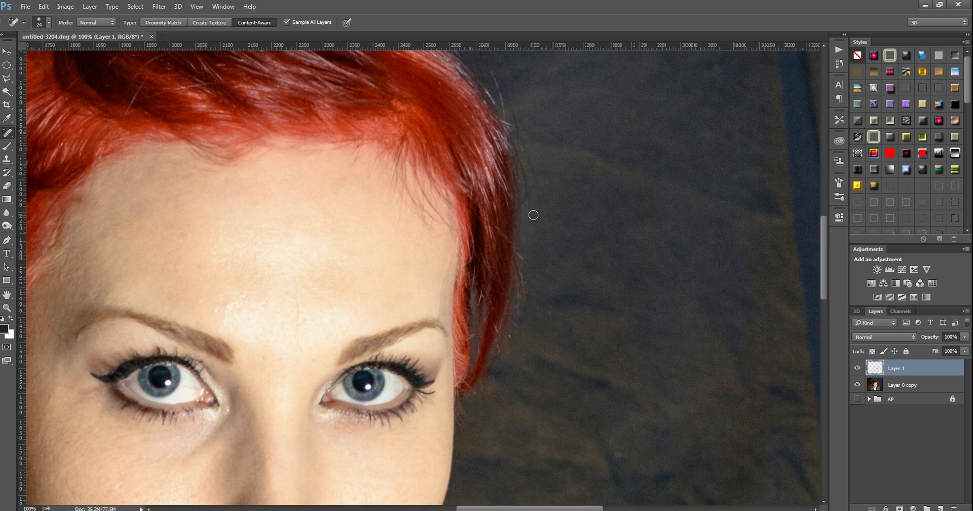
- Look over the hair and face, then soften the smile line on the cheek
{"action": "left_click_drag", "start_coordinate": [518, 135], "coordinate": [573, 334]}
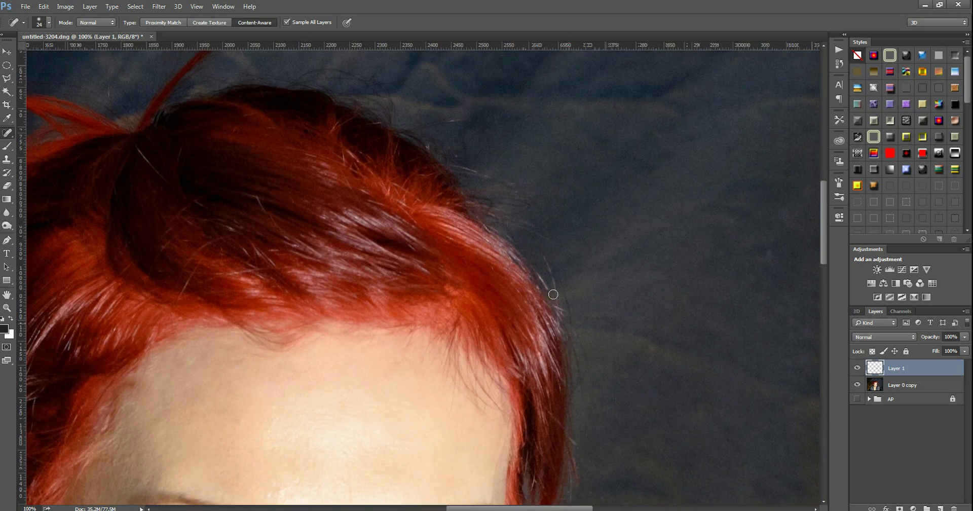
{"action": "left_click_drag", "start_coordinate": [436, 124], "coordinate": [685, 272]}
{"action": "scroll", "coordinate": [408, 184], "scroll_direction": "down", "scroll_amount": 2}
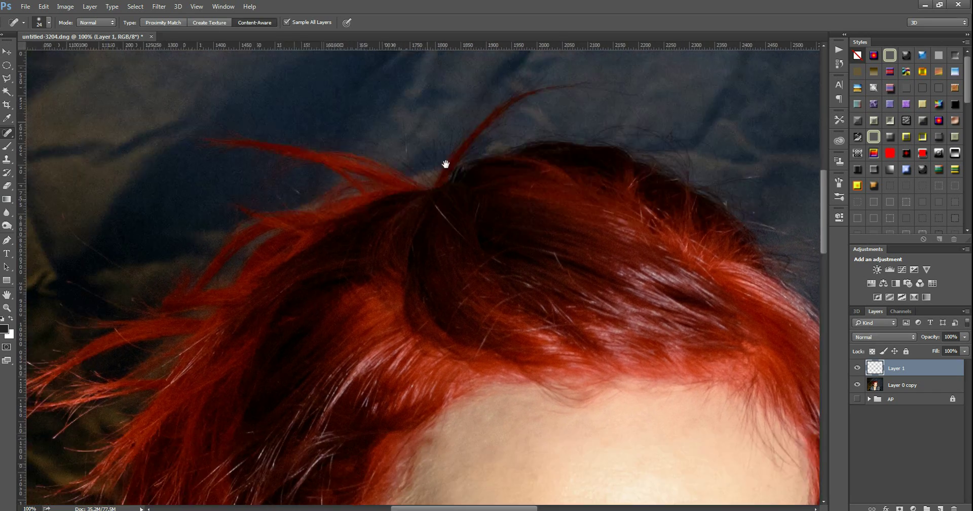
{"action": "scroll", "coordinate": [446, 163], "scroll_direction": "down", "scroll_amount": 4}
{"action": "scroll", "coordinate": [354, 278], "scroll_direction": "down", "scroll_amount": 1}
{"action": "scroll", "coordinate": [405, 261], "scroll_direction": "down", "scroll_amount": 4}
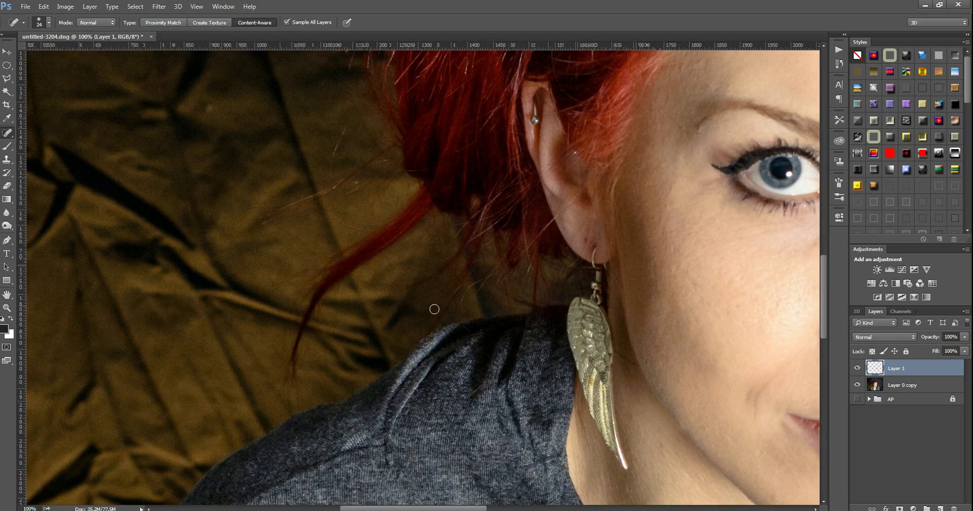
{"action": "left_click_drag", "start_coordinate": [563, 260], "coordinate": [568, 379]}
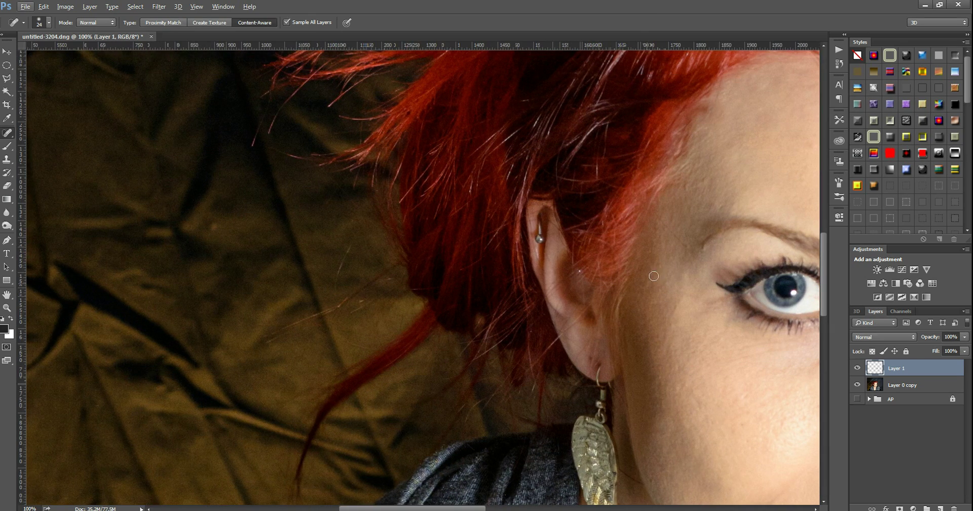
{"action": "mouse_move", "coordinate": [709, 321]}
{"action": "left_mouse_down"}
{"action": "mouse_move", "coordinate": [450, 217]}
{"action": "mouse_move", "coordinate": [458, 185]}
{"action": "left_mouse_up"}
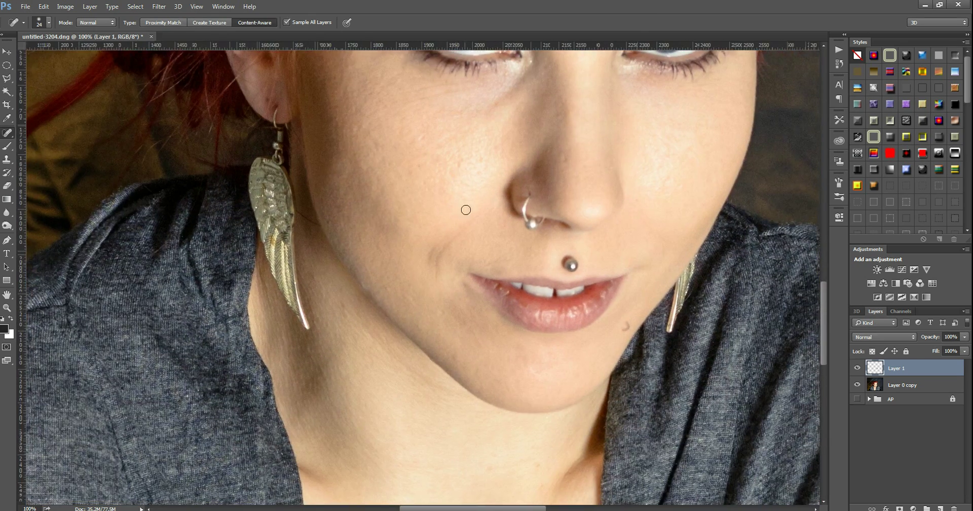
{"action": "left_click_drag", "start_coordinate": [489, 248], "coordinate": [381, 244]}
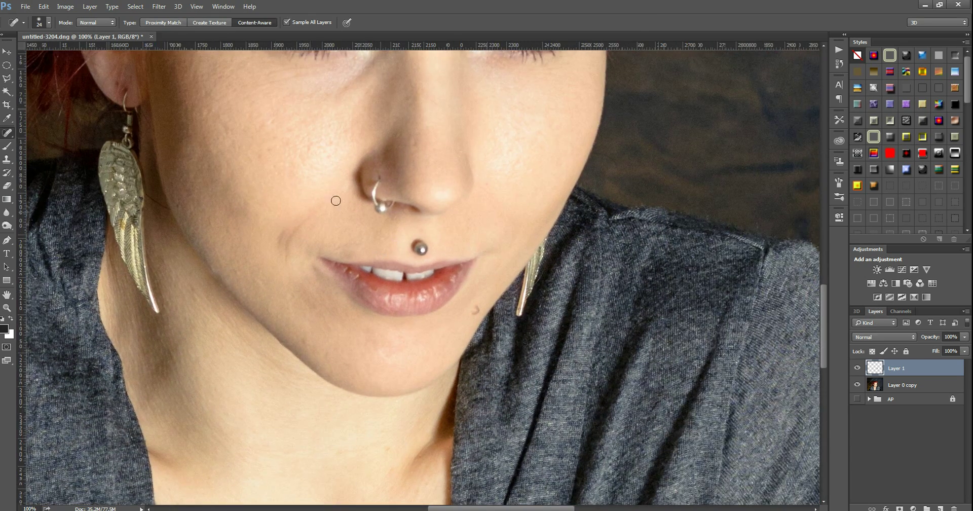
{"action": "left_click_drag", "start_coordinate": [308, 153], "coordinate": [323, 191]}
{"action": "left_click_drag", "start_coordinate": [323, 257], "coordinate": [300, 311]}
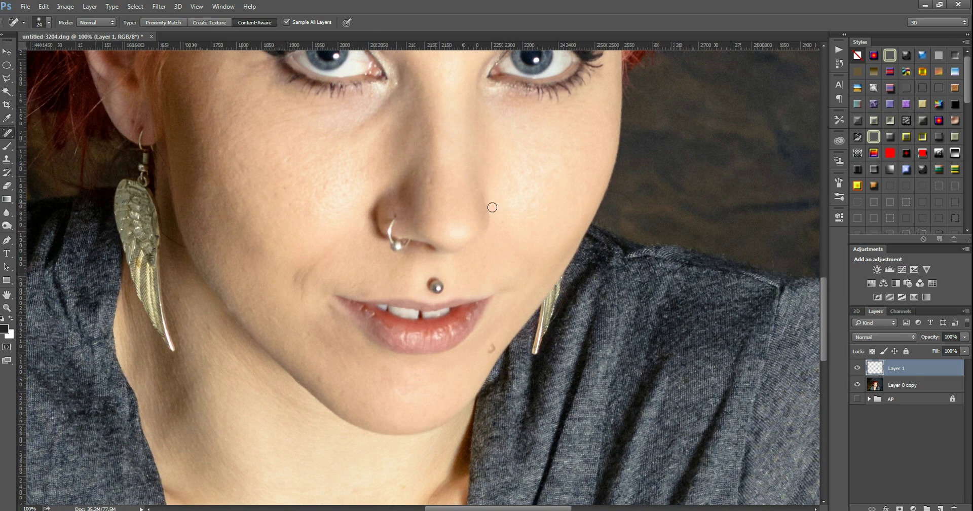
- Heal the faint crease between the brows
{"action": "left_click_drag", "start_coordinate": [502, 119], "coordinate": [498, 192]}
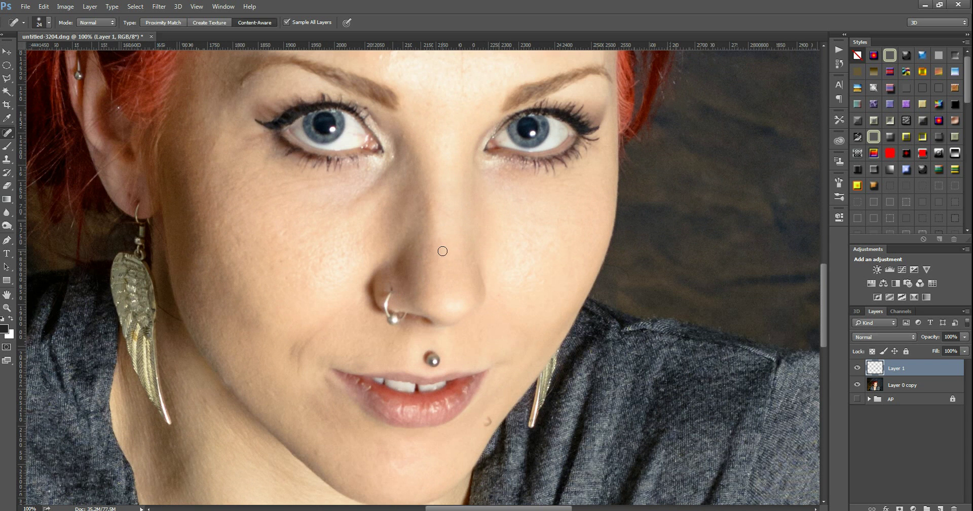
{"action": "left_click_drag", "start_coordinate": [459, 122], "coordinate": [457, 249]}
{"action": "left_click_drag", "start_coordinate": [457, 177], "coordinate": [463, 229]}
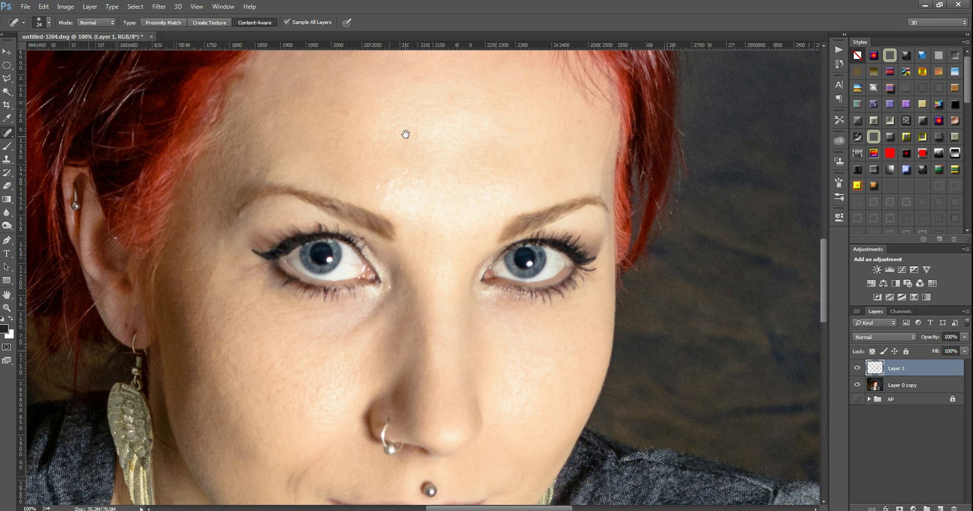
{"action": "left_click_drag", "start_coordinate": [403, 136], "coordinate": [410, 213]}
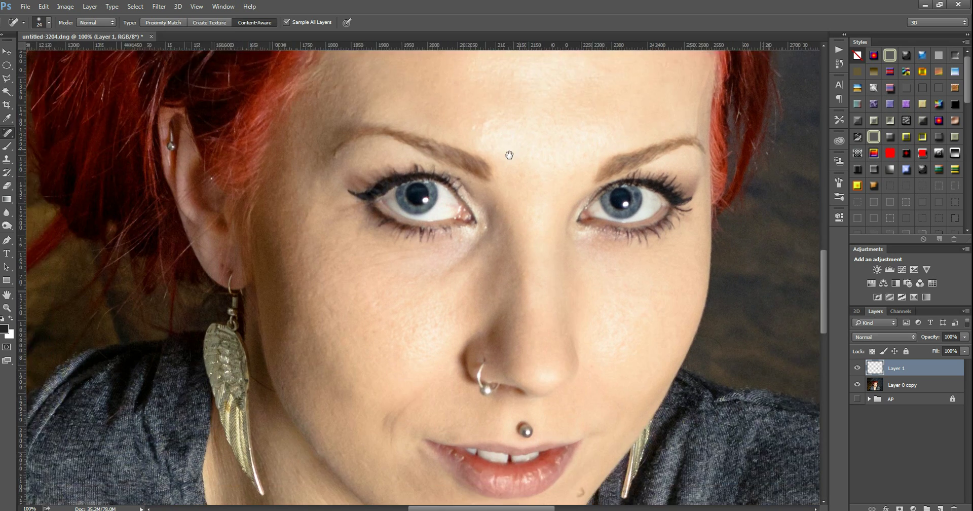
{"action": "left_click_drag", "start_coordinate": [447, 294], "coordinate": [363, 201]}
- Switch to the Clone Stamp, set to Aligned and sampling All Layers, and shrink its brush
{"action": "right_click", "coordinate": [431, 117]}
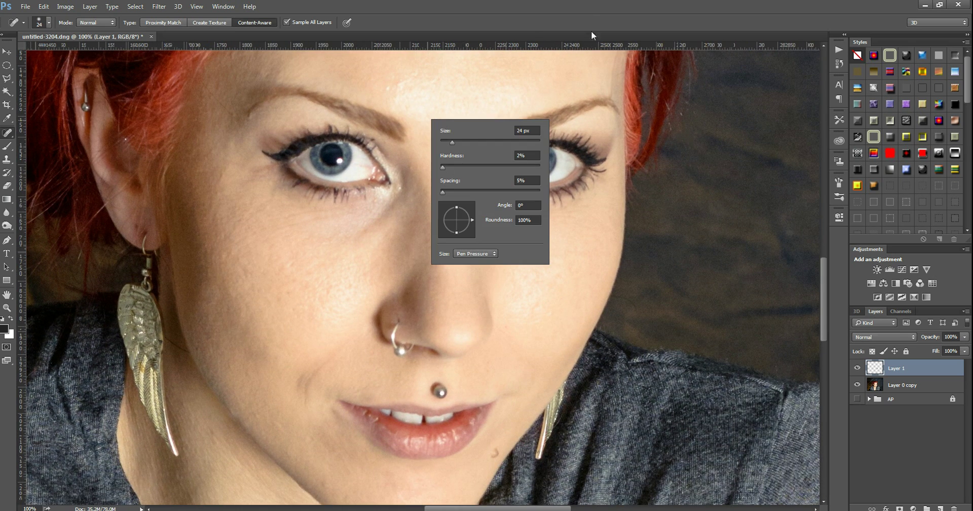
{"action": "left_click", "coordinate": [587, 17]}
{"action": "left_click_drag", "start_coordinate": [389, 343], "coordinate": [412, 240]}
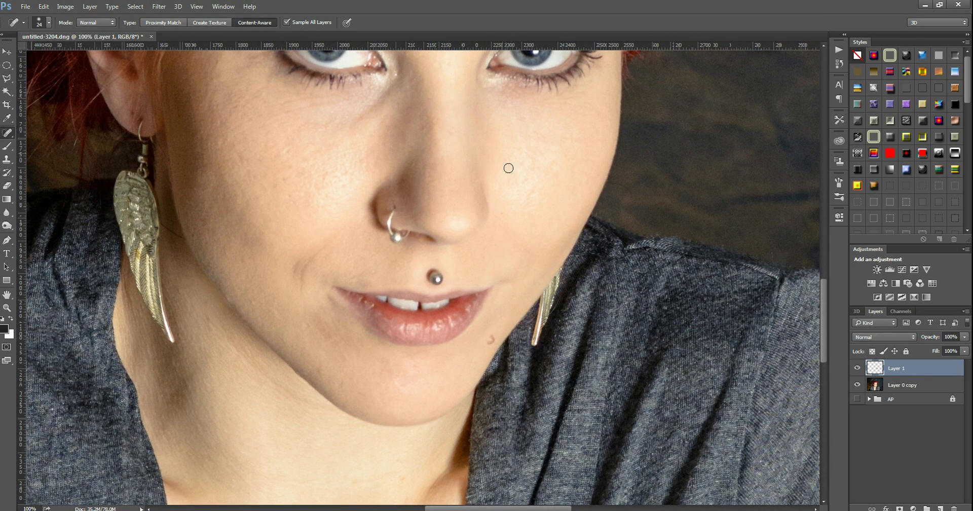
{"action": "left_click", "coordinate": [7, 159]}
{"action": "left_click", "coordinate": [57, 158]}
- Set a 46 px clone brush, zoom in on the chin mole, and clone clean skin over it
{"action": "right_click", "coordinate": [511, 117], "text": "alt"}
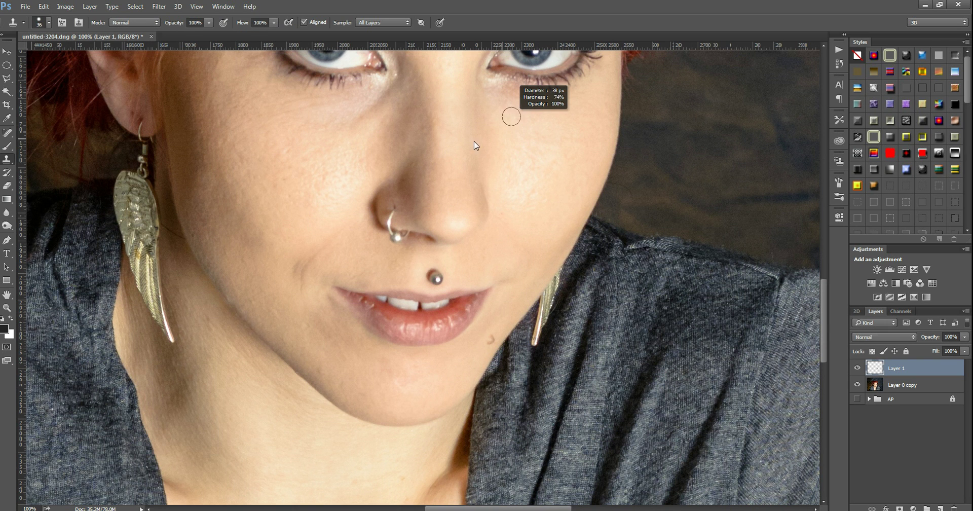
{"action": "left_click_drag", "start_coordinate": [510, 284], "coordinate": [439, 162]}
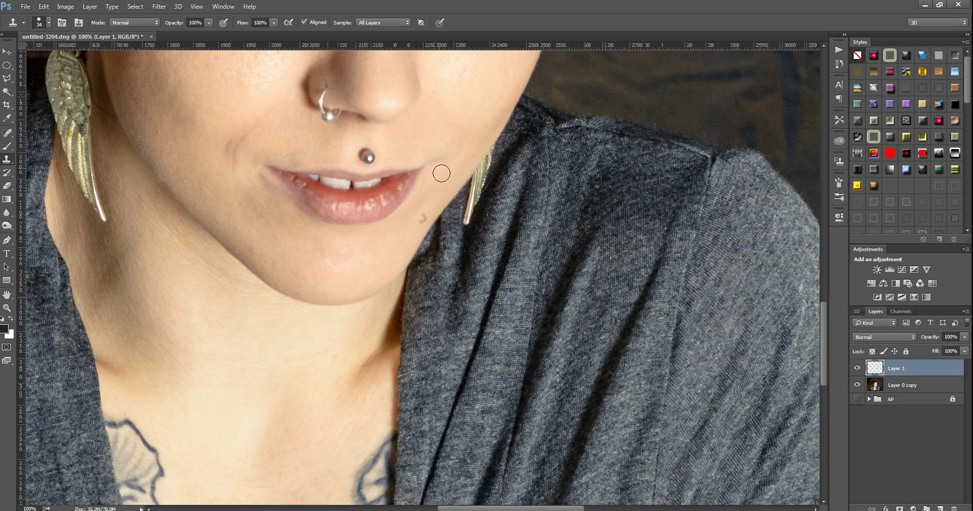
{"action": "key", "text": "z"}
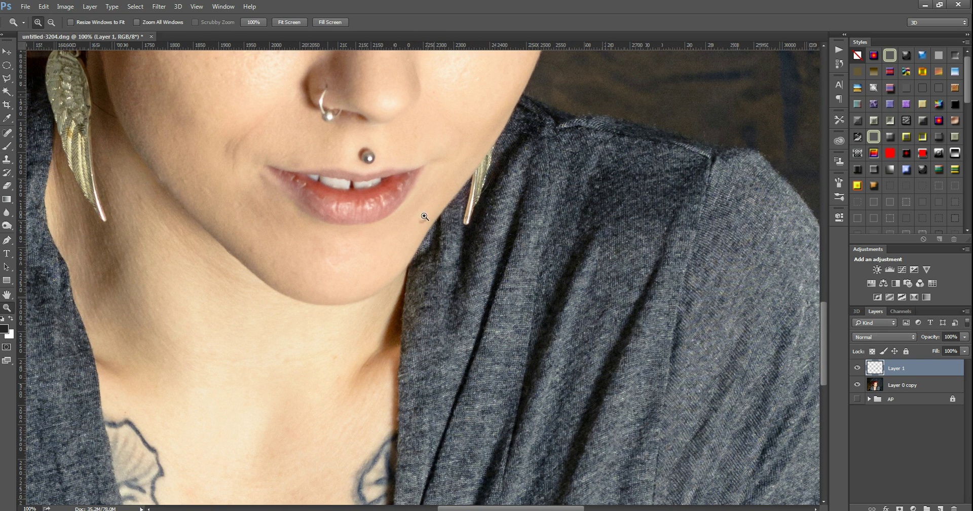
{"action": "left_click_drag", "start_coordinate": [400, 246], "coordinate": [416, 232]}
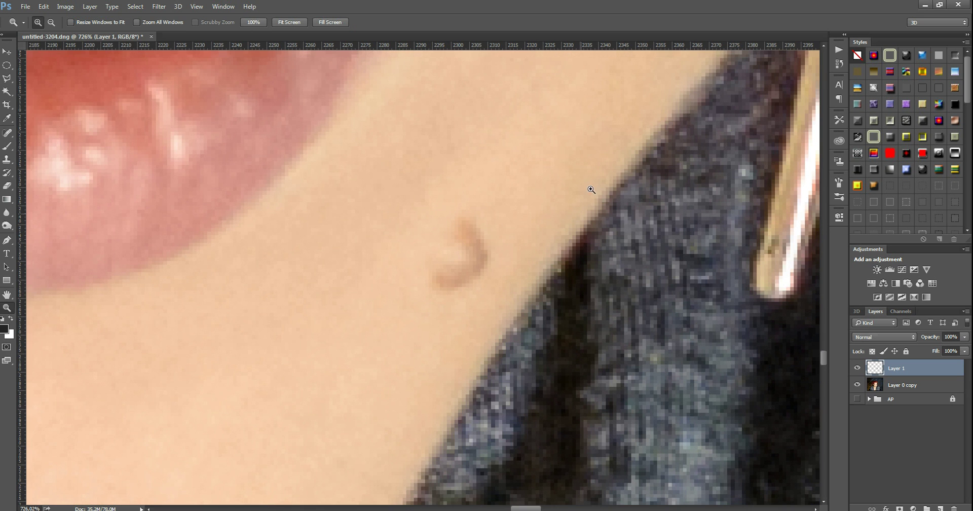
{"action": "left_click_drag", "start_coordinate": [495, 264], "coordinate": [447, 218]}
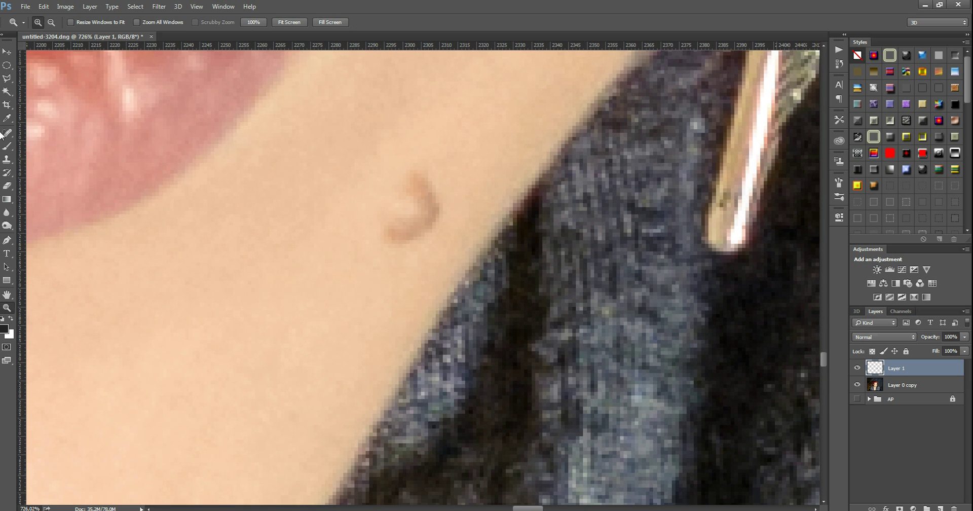
{"action": "left_click", "coordinate": [7, 159]}
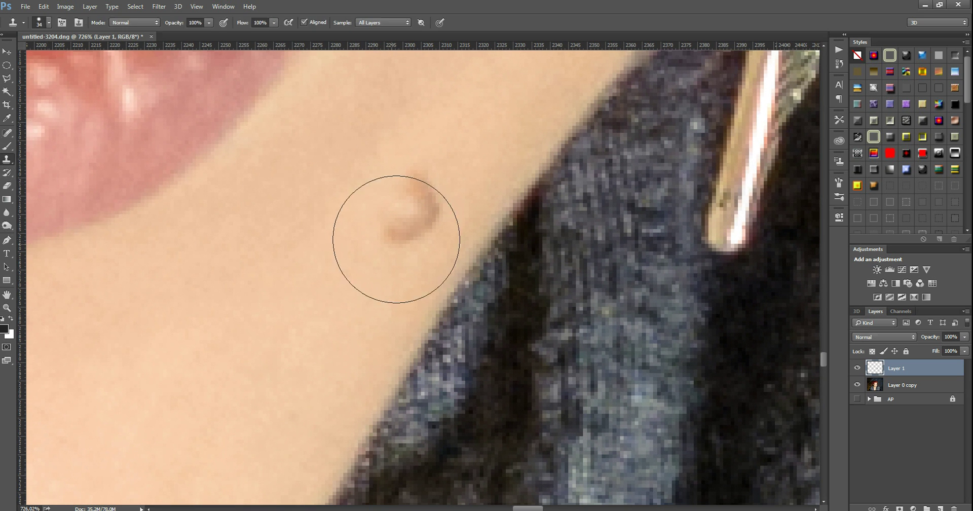
{"action": "left_click", "coordinate": [319, 321], "text": "alt"}
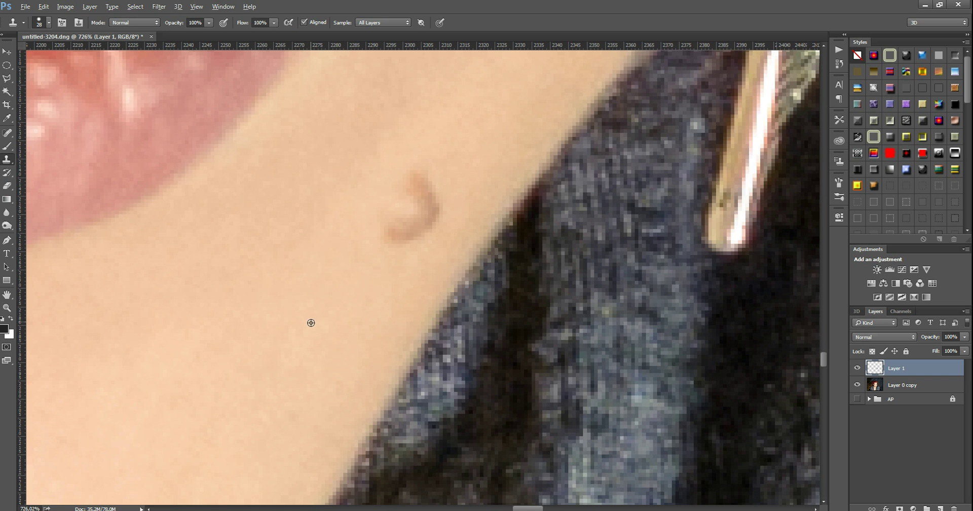
{"action": "left_click", "coordinate": [397, 217]}
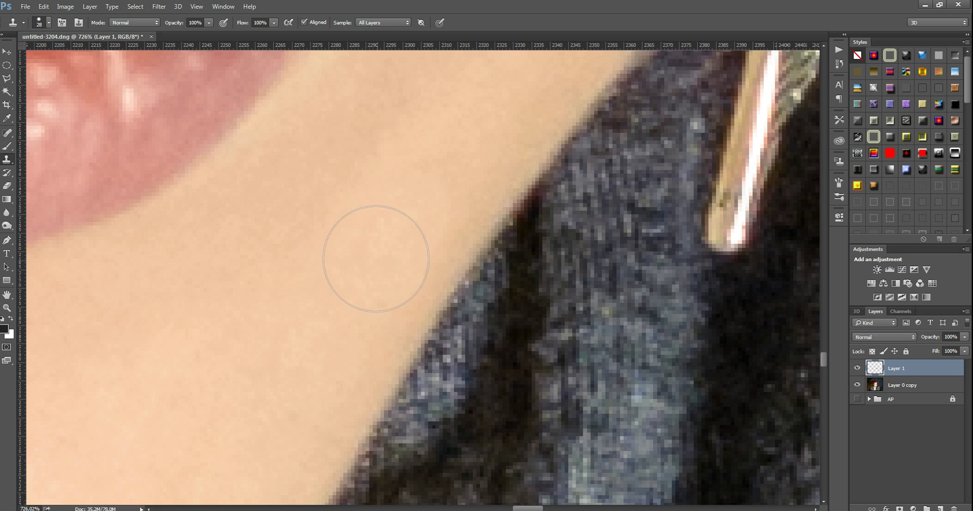
- Zoom out to review the cleaned chin, then zoom to 200% on the mouth and jaw
{"action": "key", "text": "z"}
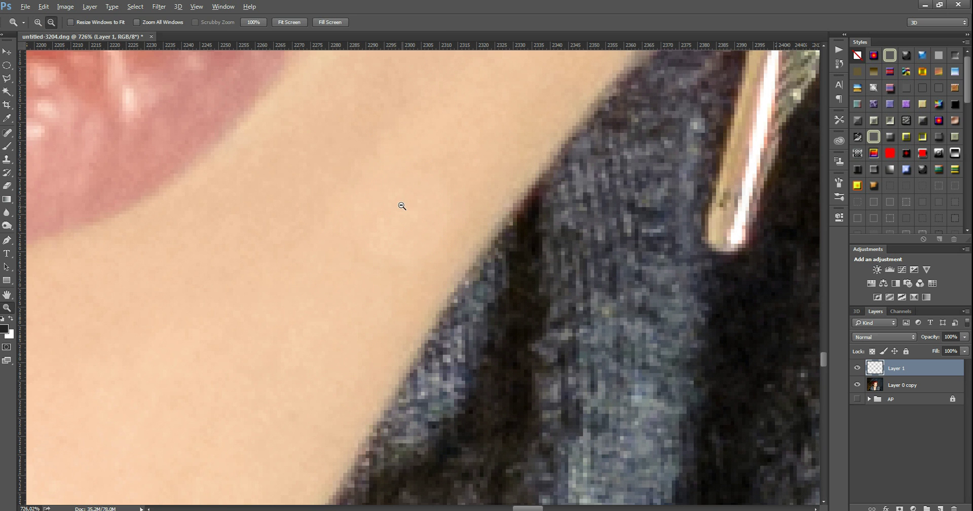
{"action": "left_click", "coordinate": [405, 208], "text": "alt"}
{"action": "left_click", "coordinate": [432, 252], "text": "alt"}
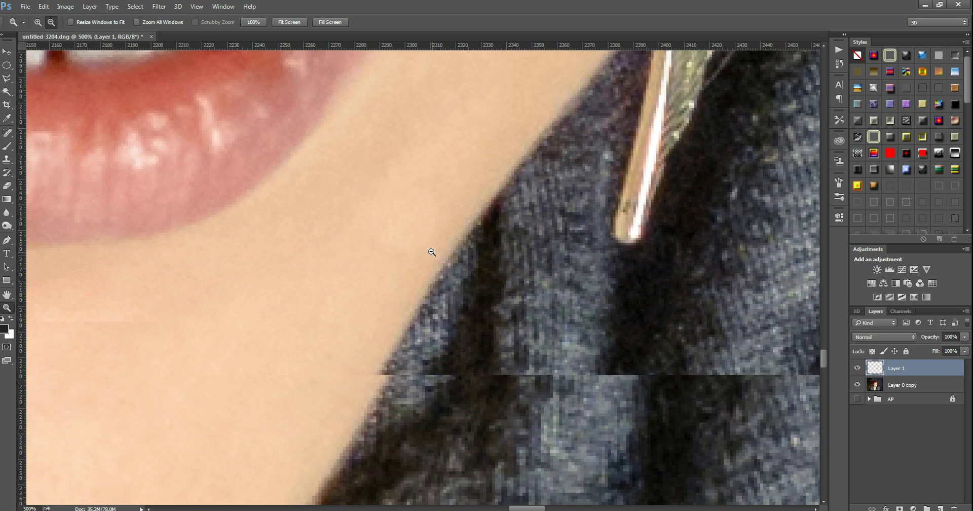
{"action": "left_click", "coordinate": [425, 246], "text": "alt"}
{"action": "left_click", "coordinate": [429, 247], "text": "alt"}
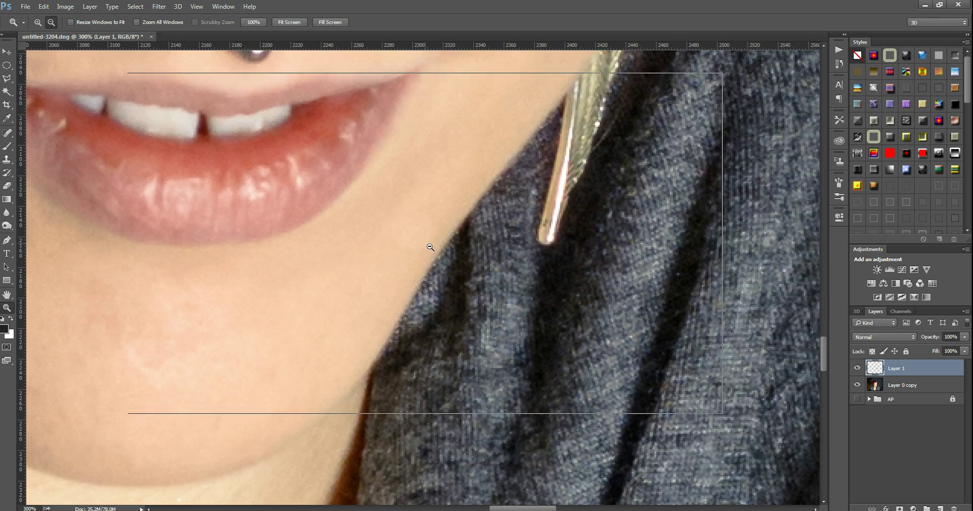
{"action": "left_click", "coordinate": [431, 247], "text": "alt"}
{"action": "left_click", "coordinate": [431, 249], "text": "alt"}
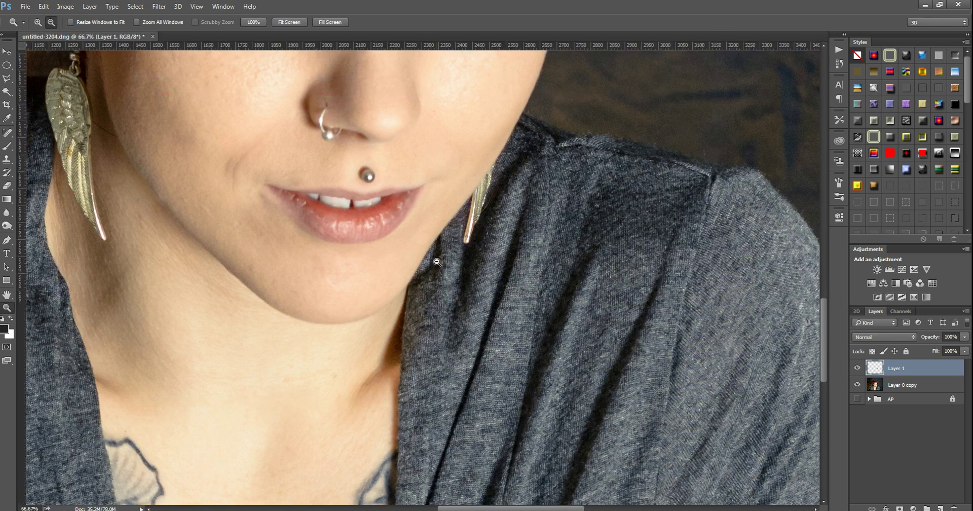
{"action": "left_click", "coordinate": [426, 248], "text": "alt"}
{"action": "left_click", "coordinate": [430, 242]}
{"action": "left_click", "coordinate": [429, 242]}
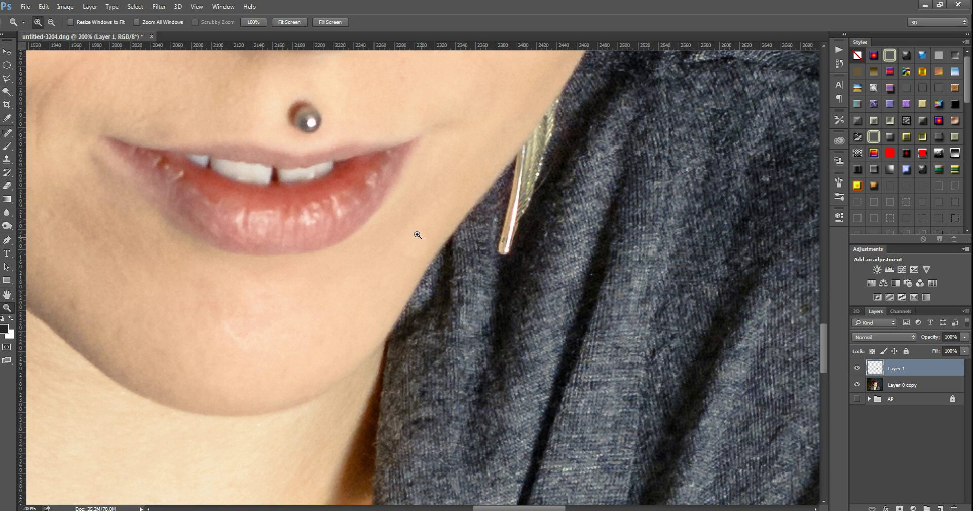
- Clone nearby skin along the jawline beside the mouth
{"action": "left_click", "coordinate": [6, 159]}
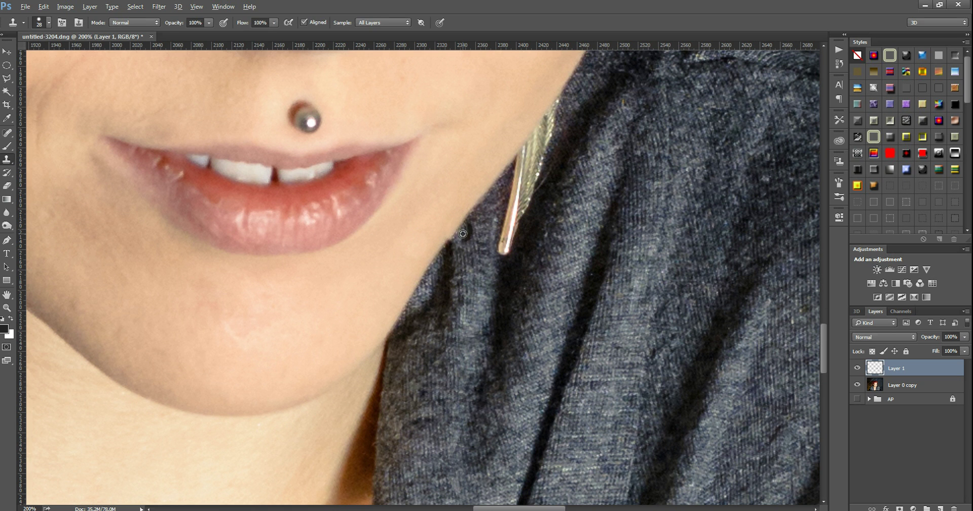
{"action": "left_click", "coordinate": [416, 242]}
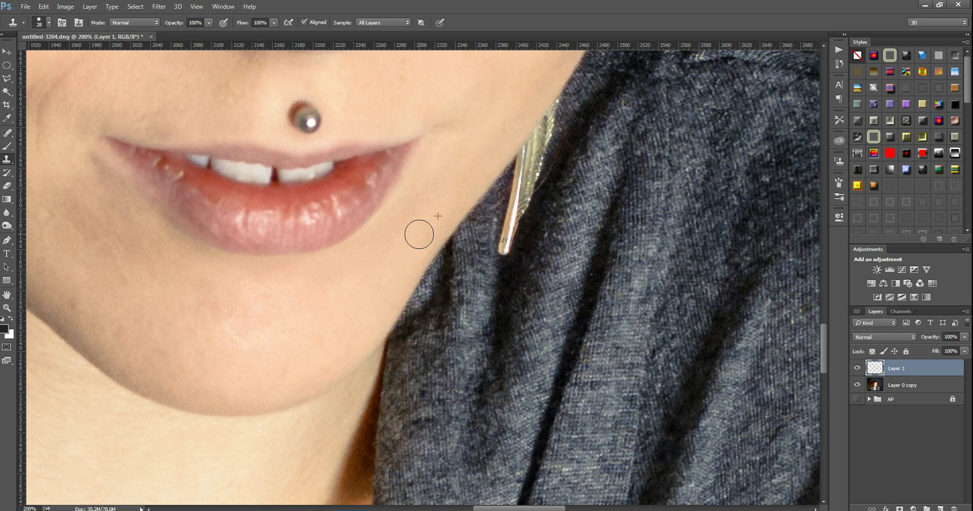
{"action": "left_click_drag", "start_coordinate": [420, 234], "coordinate": [429, 248]}
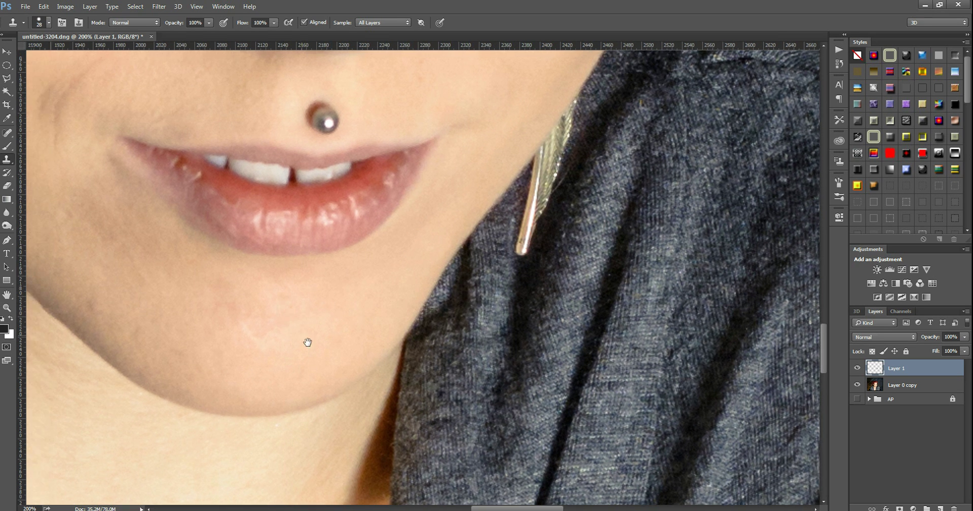
{"action": "left_click_drag", "start_coordinate": [307, 341], "coordinate": [383, 393]}
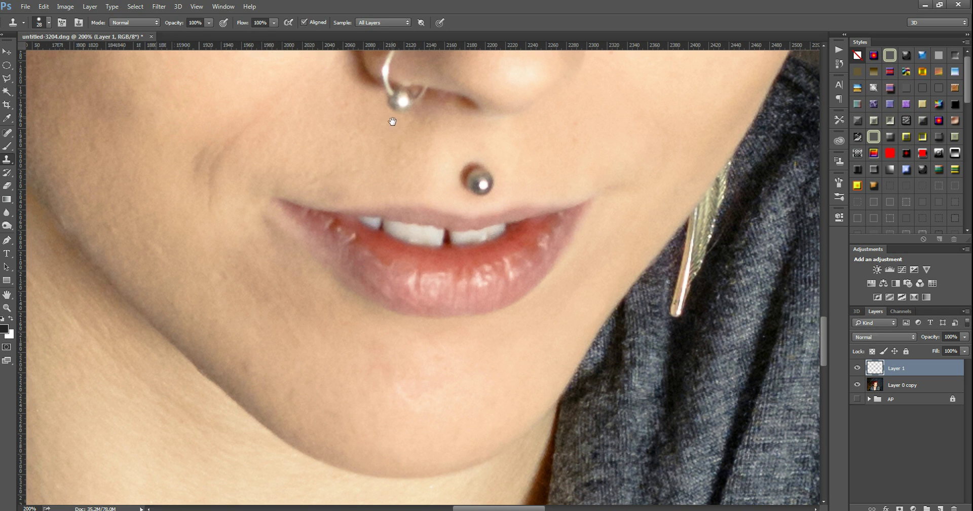
{"action": "left_click_drag", "start_coordinate": [391, 104], "coordinate": [467, 181]}
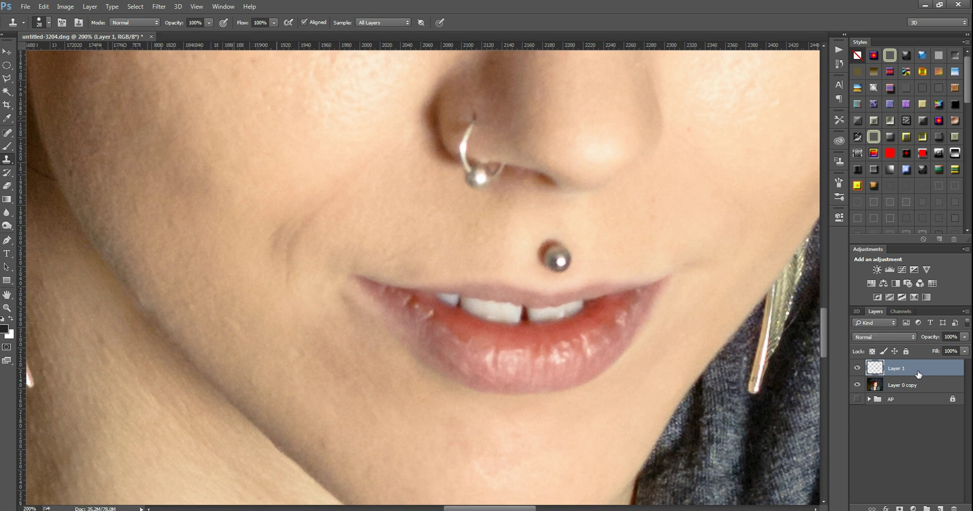
- Add Layer 2, spot-heal the cheek blemishes on it, and set its opacity to 68%
{"action": "left_click", "coordinate": [941, 508]}
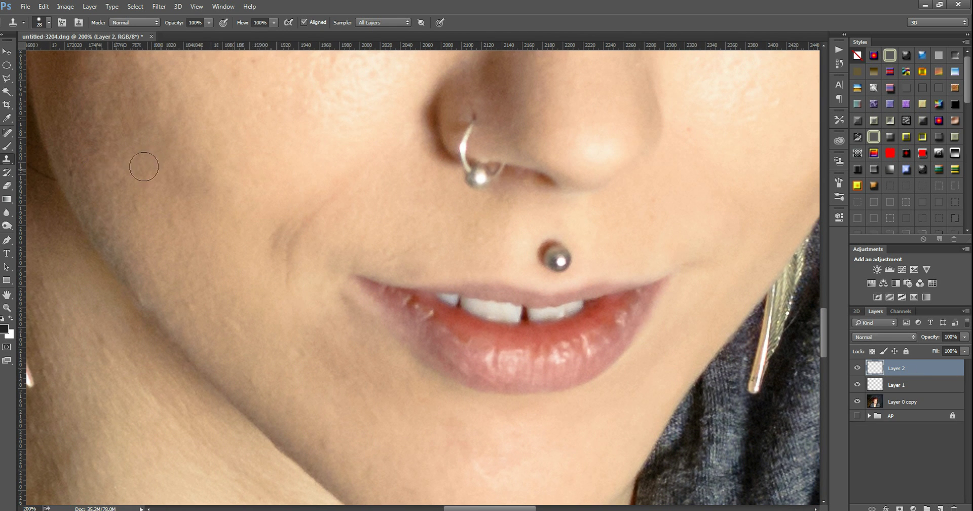
{"action": "left_click_drag", "start_coordinate": [270, 166], "coordinate": [277, 194]}
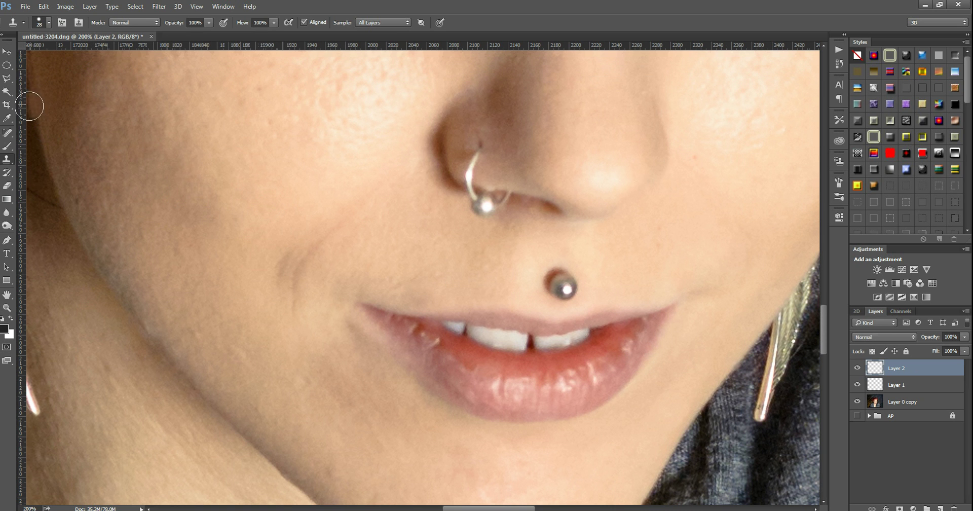
{"action": "left_click", "coordinate": [8, 133]}
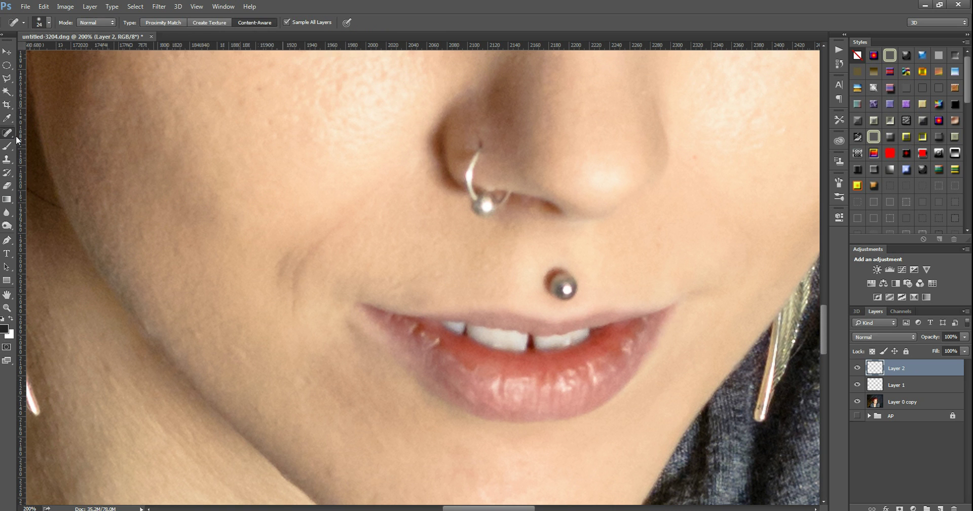
{"action": "mouse_move", "coordinate": [367, 195]}
{"action": "left_mouse_down"}
{"action": "mouse_move", "coordinate": [281, 298]}
{"action": "mouse_move", "coordinate": [294, 249]}
{"action": "mouse_move", "coordinate": [300, 298]}
{"action": "left_mouse_up"}
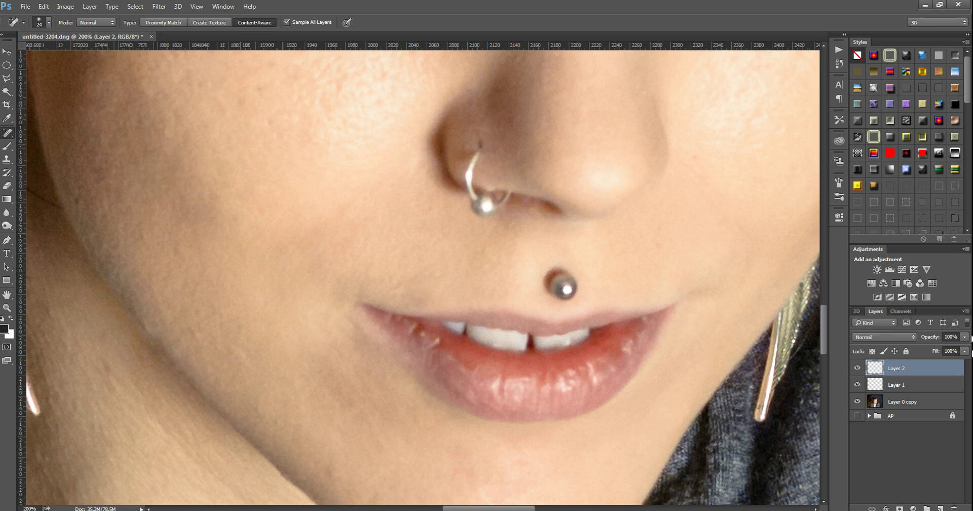
{"action": "left_click", "coordinate": [966, 338]}
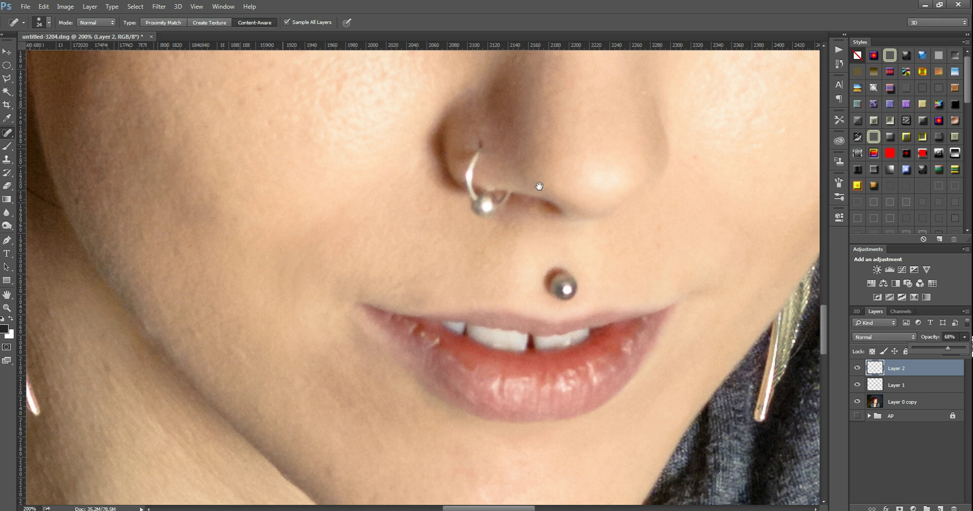
{"action": "mouse_move", "coordinate": [531, 153]}
{"action": "left_mouse_down"}
{"action": "mouse_move", "coordinate": [550, 453]}
{"action": "mouse_move", "coordinate": [583, 473]}
{"action": "left_mouse_up"}
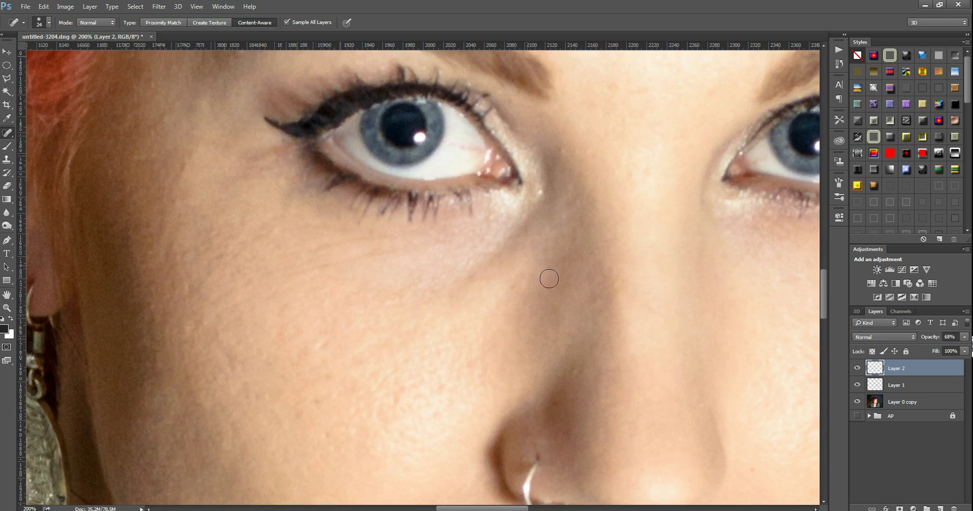
- Select the three retouch layers and zoom out to show the whole portrait
{"action": "left_click", "coordinate": [915, 405], "text": "shift"}
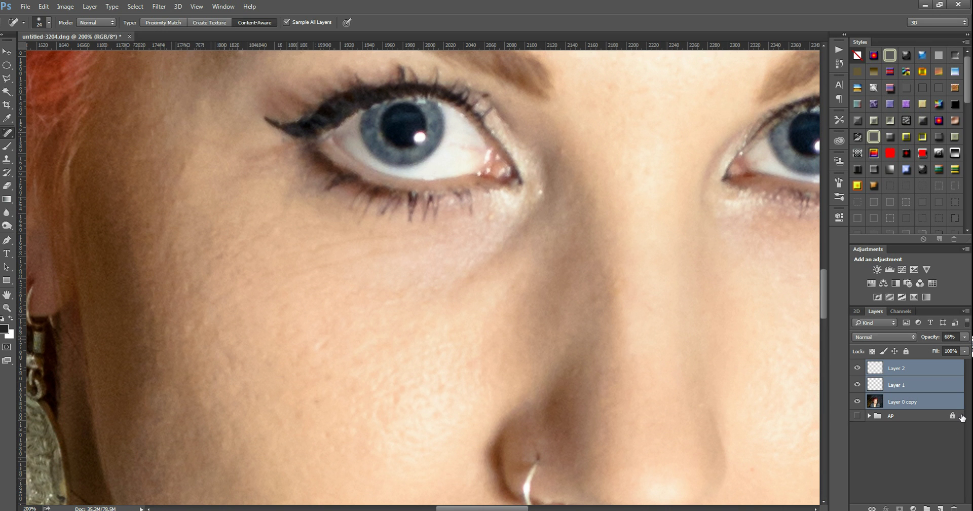
{"action": "left_click", "coordinate": [6, 52]}
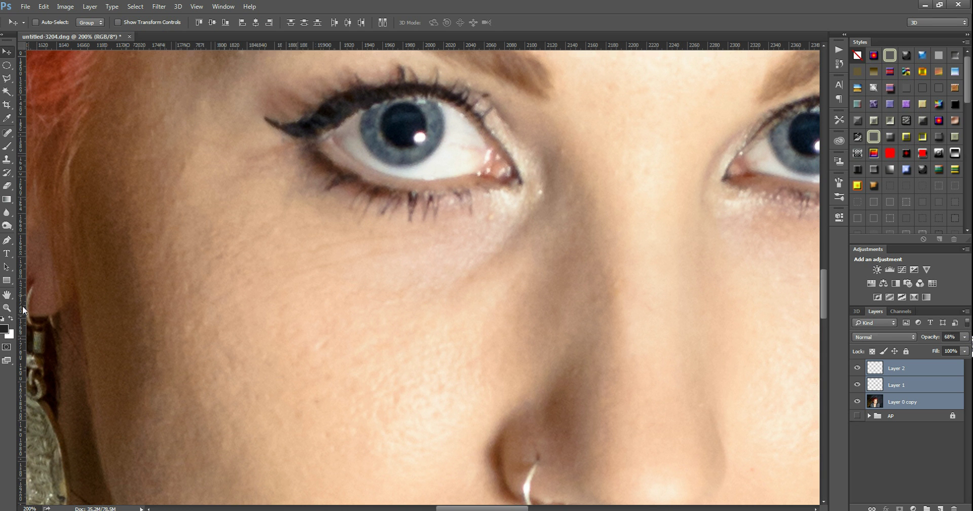
{"action": "left_click", "coordinate": [6, 307]}
{"action": "left_click", "coordinate": [410, 226], "text": "alt"}
{"action": "left_click", "coordinate": [409, 225], "text": "alt"}
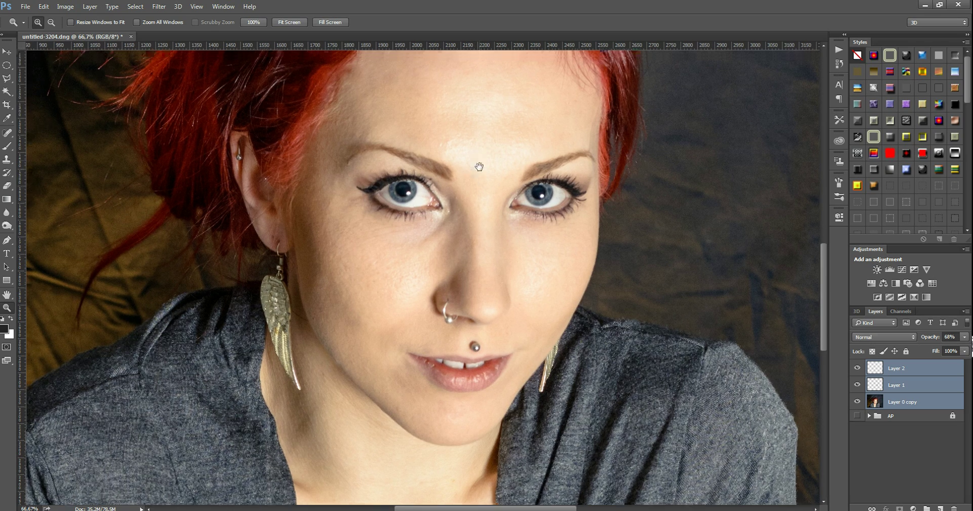
{"action": "left_click_drag", "start_coordinate": [474, 181], "coordinate": [452, 232]}
- Rename Layer 1 to 'Heal Brush' and Layer 2 to 'Hymy kuopat'
{"action": "double_click", "coordinate": [901, 386]}
{"action": "type", "text": "Heal Brush"}
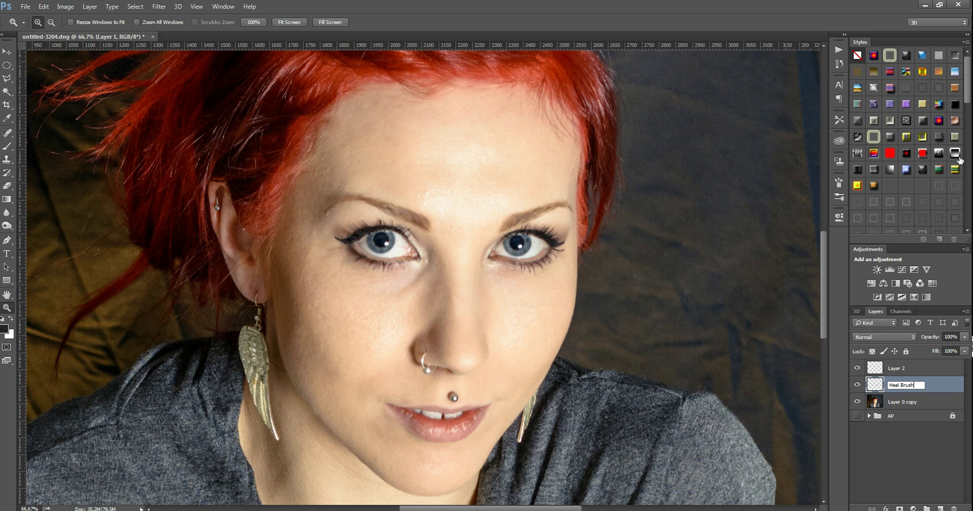
{"action": "key", "text": "Return"}
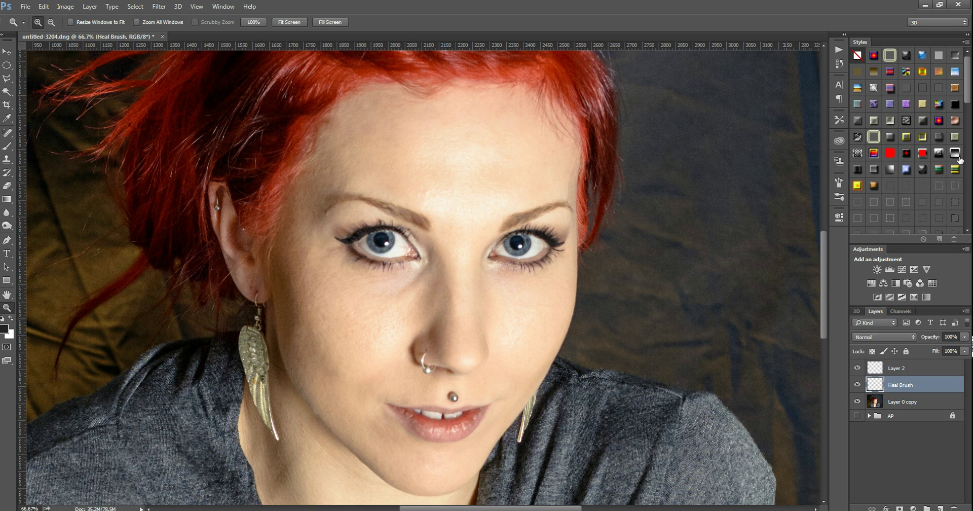
{"action": "double_click", "coordinate": [898, 368]}
{"action": "type", "text": "C"}
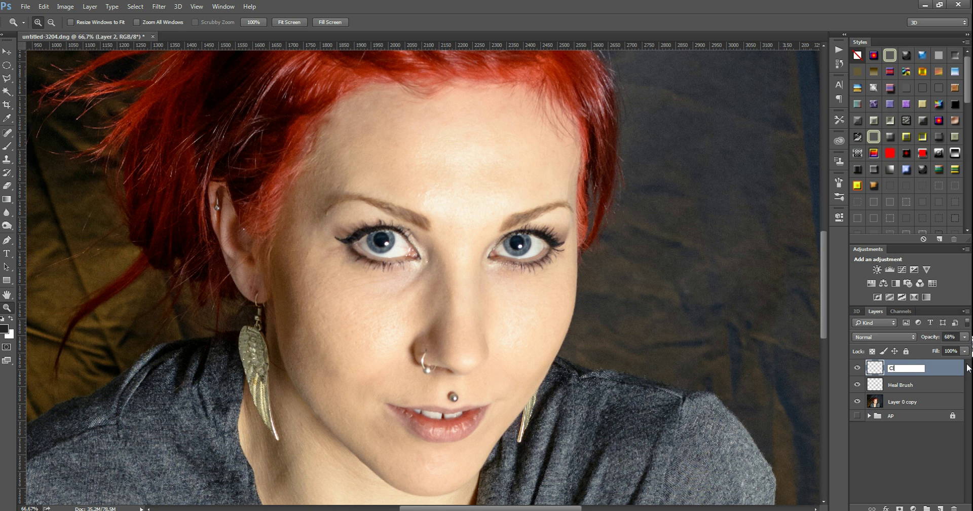
{"action": "key", "text": "BackSpace"}
{"action": "key", "text": "Return"}
{"action": "double_click", "coordinate": [899, 369]}
{"action": "type", "text": "Hym"}
{"action": "key", "text": "Return"}
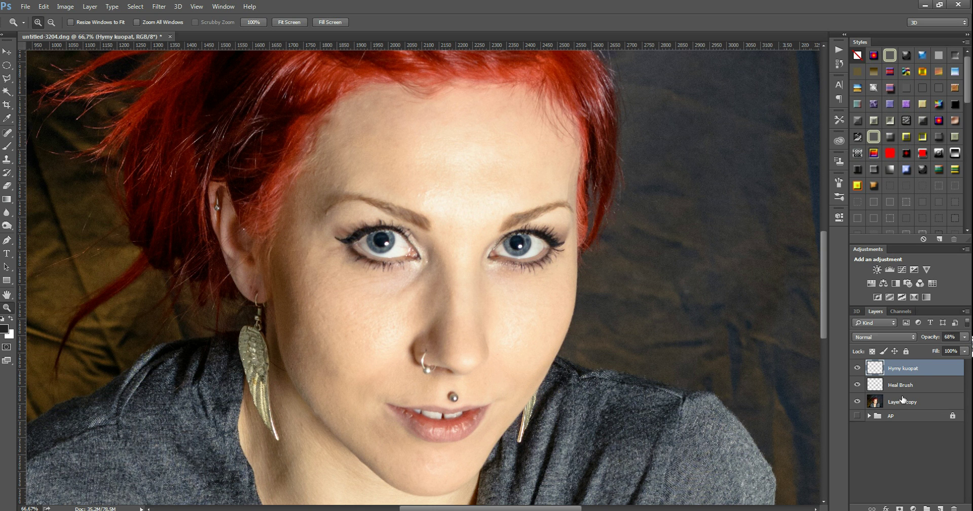
- Group the three retouch layers and name the group 'Vaihe 1'
{"action": "left_click", "coordinate": [898, 398]}
{"action": "left_click", "coordinate": [924, 368], "text": "shift"}
{"action": "key", "text": "ctrl+g"}
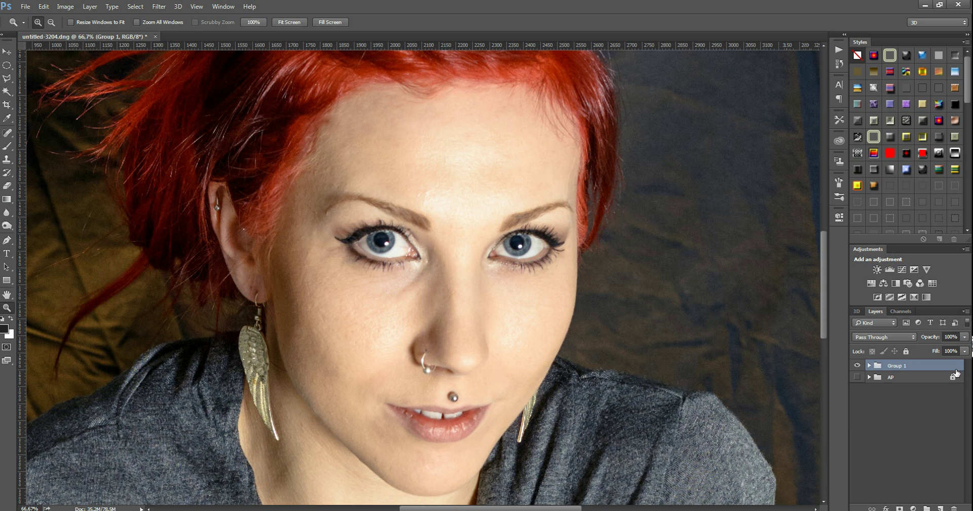
{"action": "double_click", "coordinate": [904, 367]}
{"action": "type", "text": "Vaihe 1"}
{"action": "key", "text": "Return"}
- Stamp visible layers into a merged Layer 1, then hide and lock the Vaihe 1 group
{"action": "key", "text": "ctrl+alt+shift+e"}
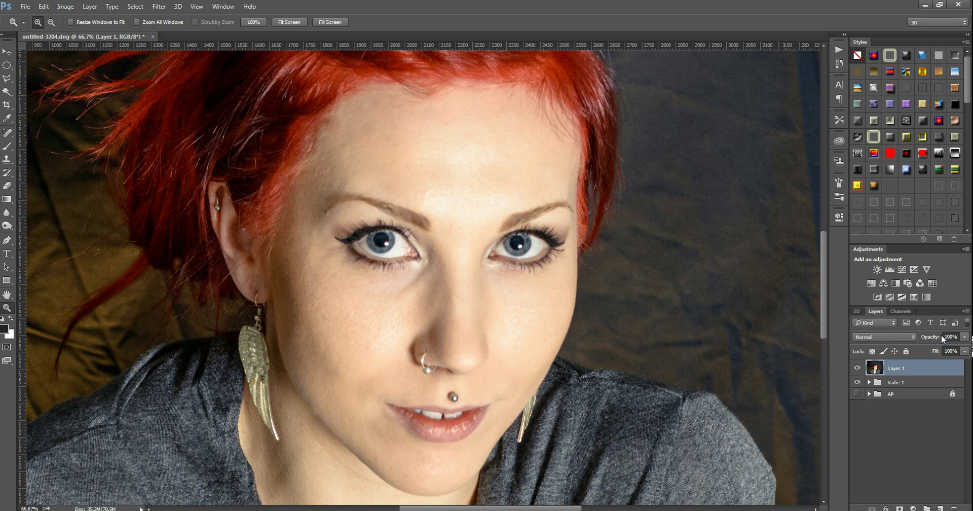
{"action": "left_click", "coordinate": [931, 384]}
{"action": "left_click", "coordinate": [906, 351]}
{"action": "left_click", "coordinate": [857, 382]}
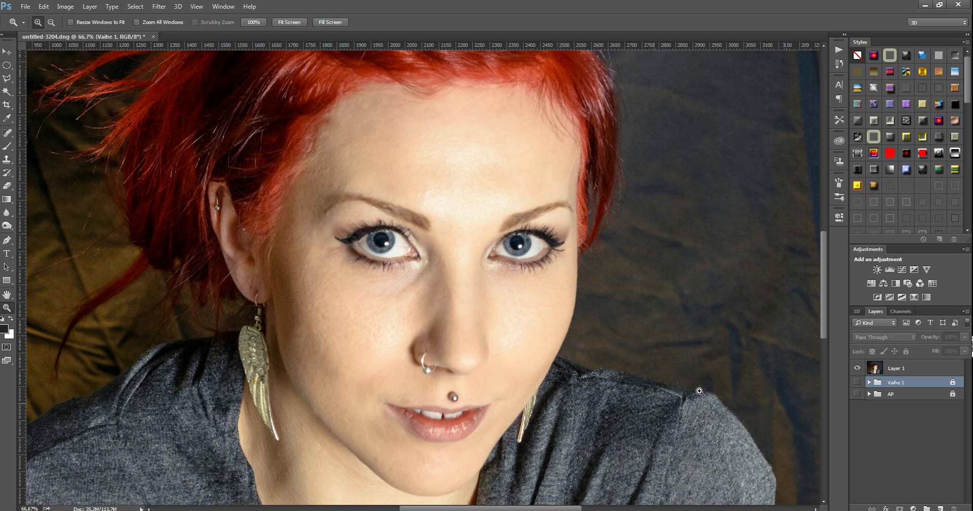
{"action": "left_click", "coordinate": [882, 366]}
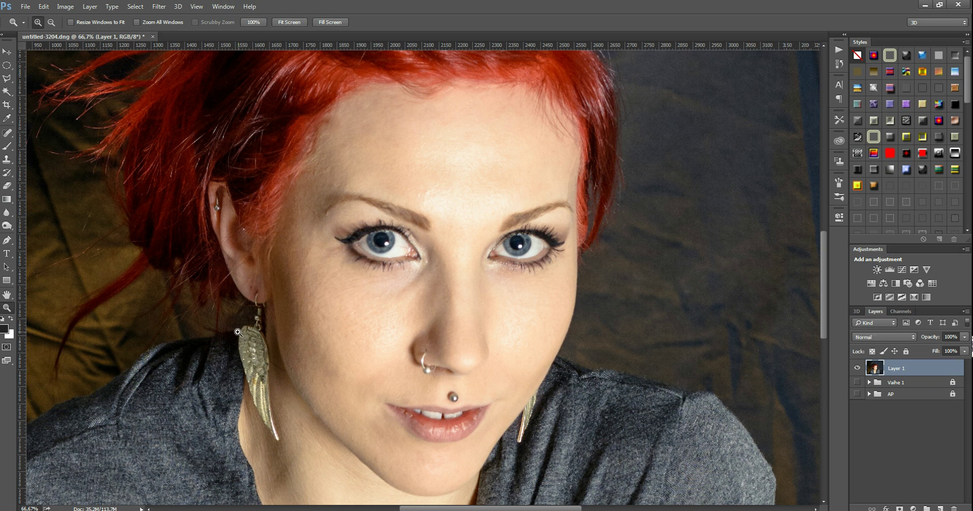
- Add an empty Layer 2 above the merged layer and zoom in on both eyes
{"action": "left_click_drag", "start_coordinate": [421, 326], "coordinate": [417, 350]}
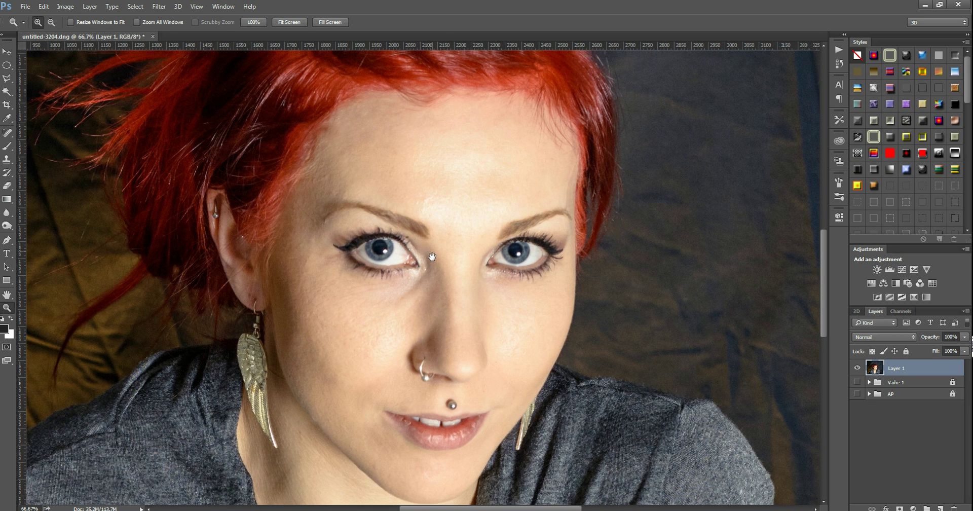
{"action": "left_click", "coordinate": [941, 508]}
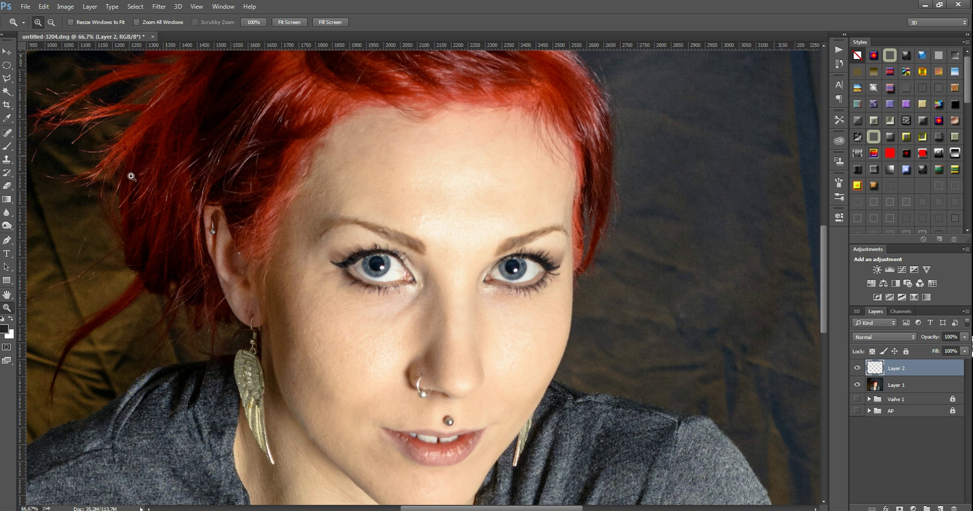
{"action": "key", "text": "alt"}
{"action": "left_click_drag", "start_coordinate": [329, 203], "coordinate": [569, 321]}
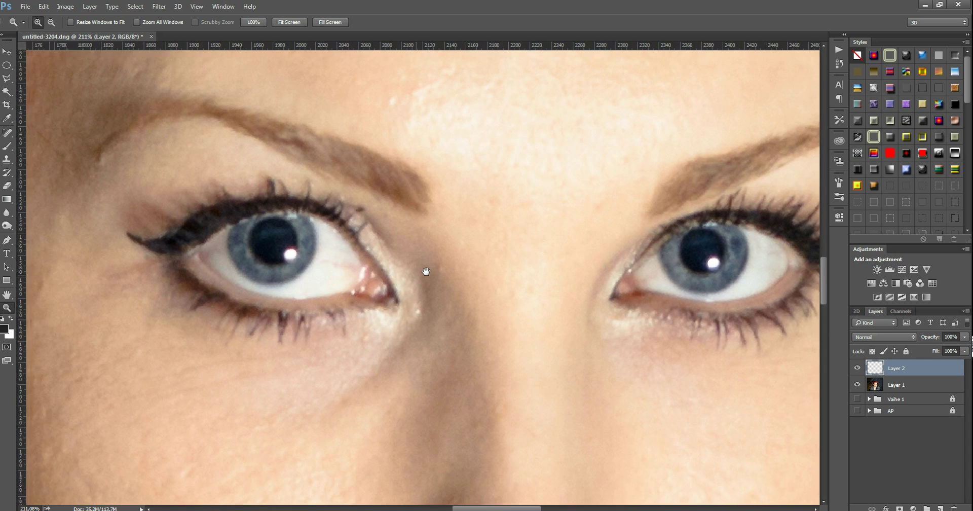
- Settle the zoom at 300% on the left eye
{"action": "left_click", "coordinate": [423, 272]}
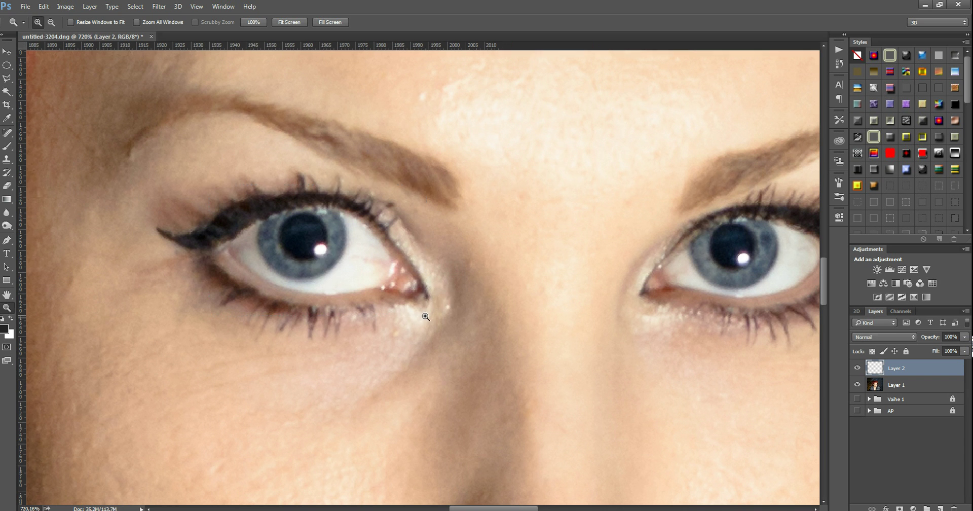
{"action": "key", "text": "alt"}
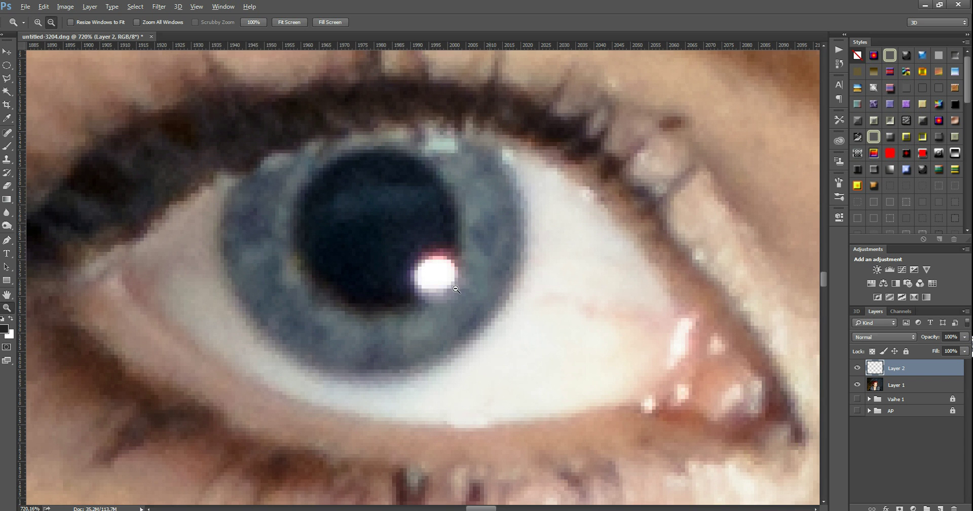
{"action": "left_click", "coordinate": [527, 315], "text": "alt"}
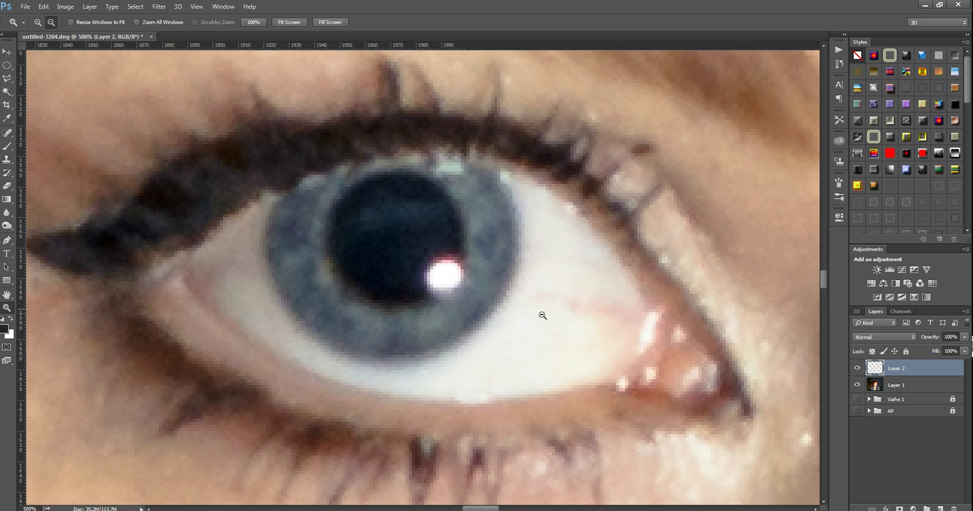
{"action": "left_click_drag", "start_coordinate": [541, 312], "coordinate": [472, 298]}
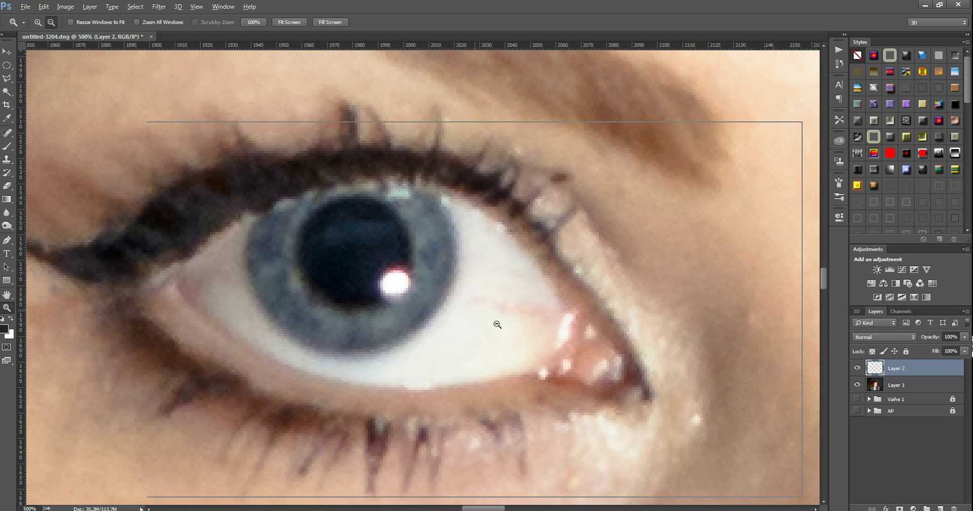
{"action": "left_click", "coordinate": [496, 321], "text": "alt"}
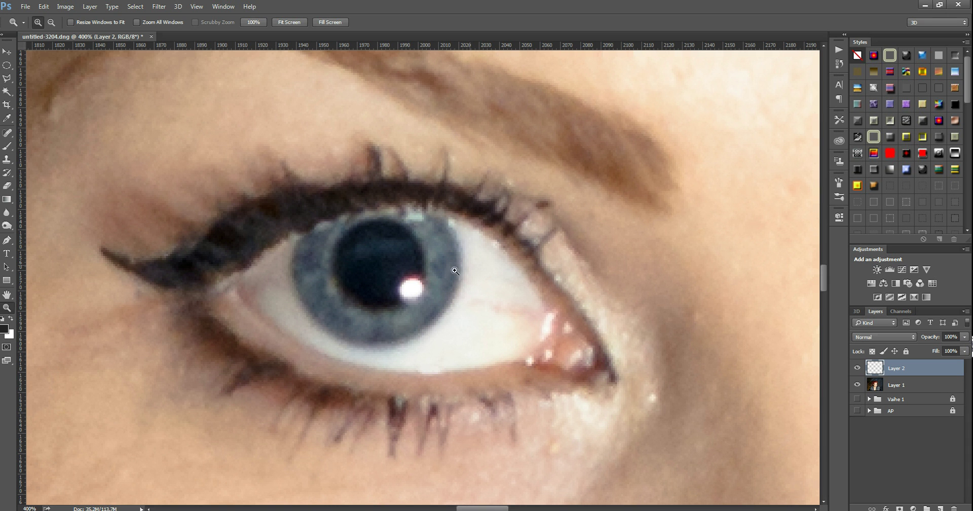
{"action": "left_click", "coordinate": [497, 316], "text": "alt"}
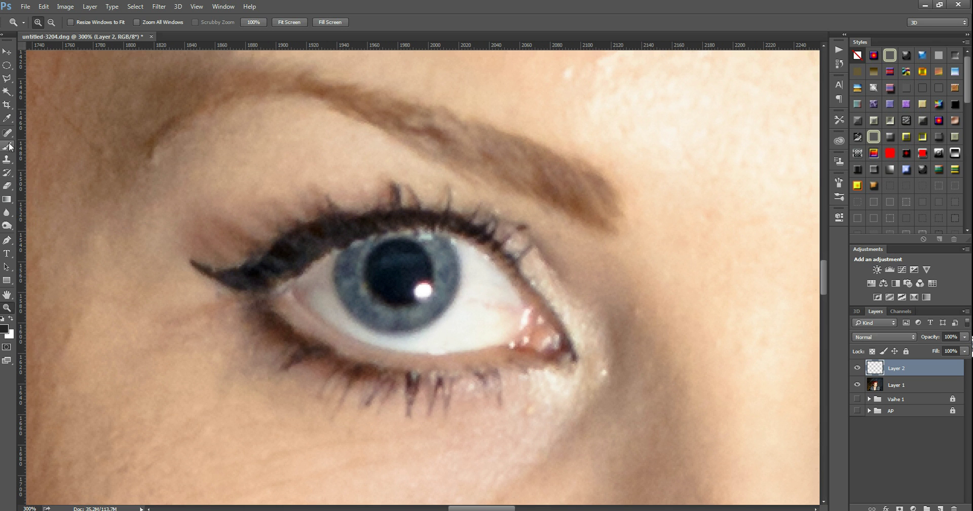
- Switch to the Sharpen tool and resize its brush to about 46 px, roughly pupil size
{"action": "left_click", "coordinate": [6, 213]}
{"action": "left_click", "coordinate": [51, 220]}
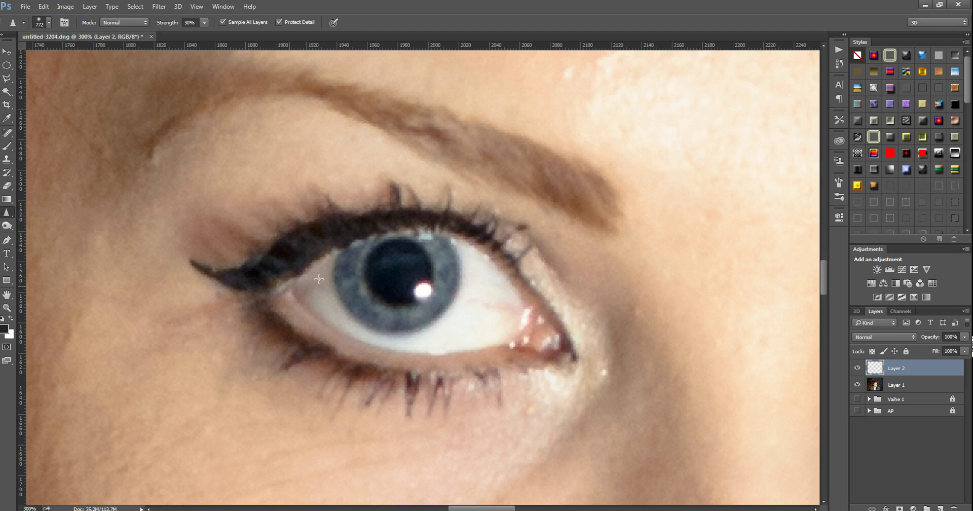
{"action": "left_click_drag", "start_coordinate": [424, 293], "coordinate": [477, 337]}
{"action": "mouse_move", "coordinate": [440, 302]}
{"action": "left_mouse_down"}
{"action": "mouse_move", "coordinate": [502, 245]}
{"action": "mouse_move", "coordinate": [535, 233]}
{"action": "left_mouse_up"}
{"action": "left_click_drag", "start_coordinate": [520, 146], "coordinate": [166, 202]}
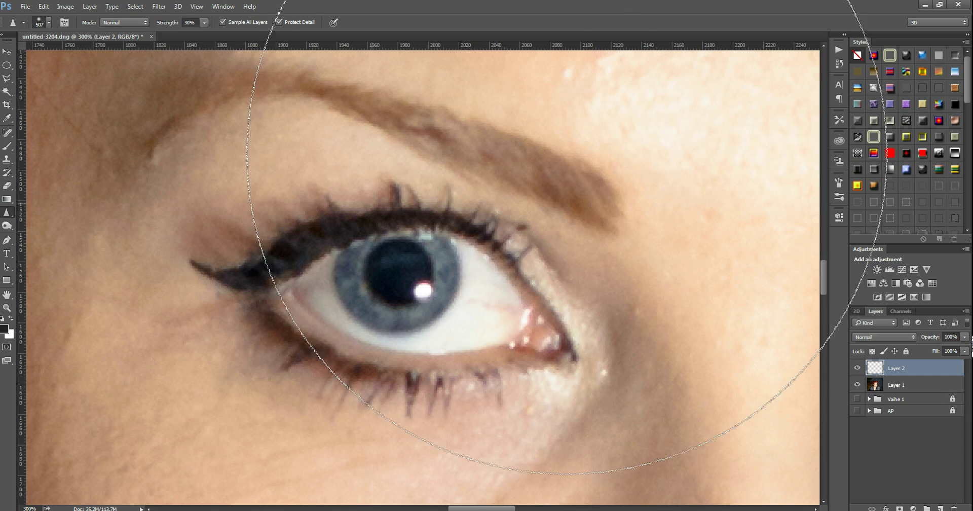
{"action": "left_click_drag", "start_coordinate": [484, 229], "coordinate": [358, 248]}
{"action": "left_click_drag", "start_coordinate": [515, 244], "coordinate": [421, 252]}
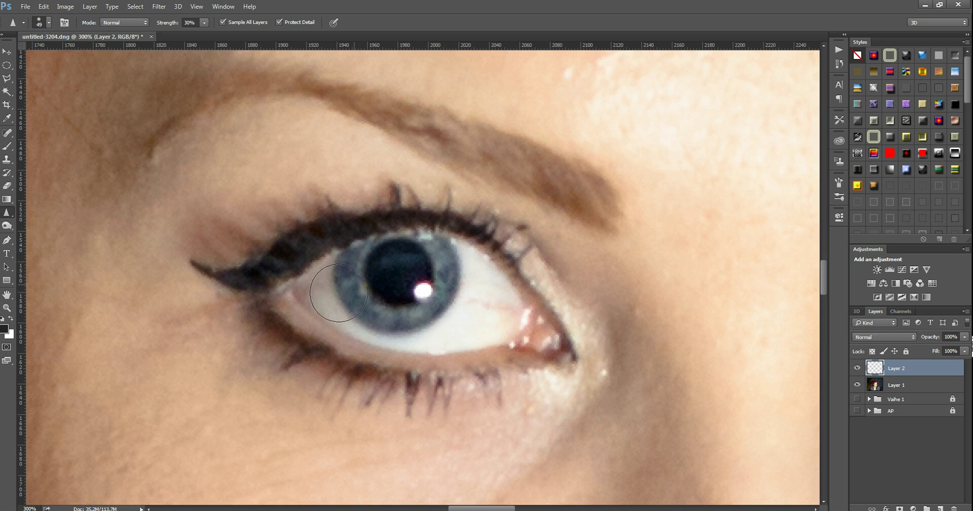
- Try sharpening the left eye's iris, undo the grainy result, and bring both eyes into view
{"action": "mouse_move", "coordinate": [382, 296]}
{"action": "left_mouse_down"}
{"action": "mouse_move", "coordinate": [476, 290]}
{"action": "mouse_move", "coordinate": [434, 265]}
{"action": "mouse_move", "coordinate": [402, 272]}
{"action": "mouse_move", "coordinate": [423, 261]}
{"action": "mouse_move", "coordinate": [390, 274]}
{"action": "left_mouse_up"}
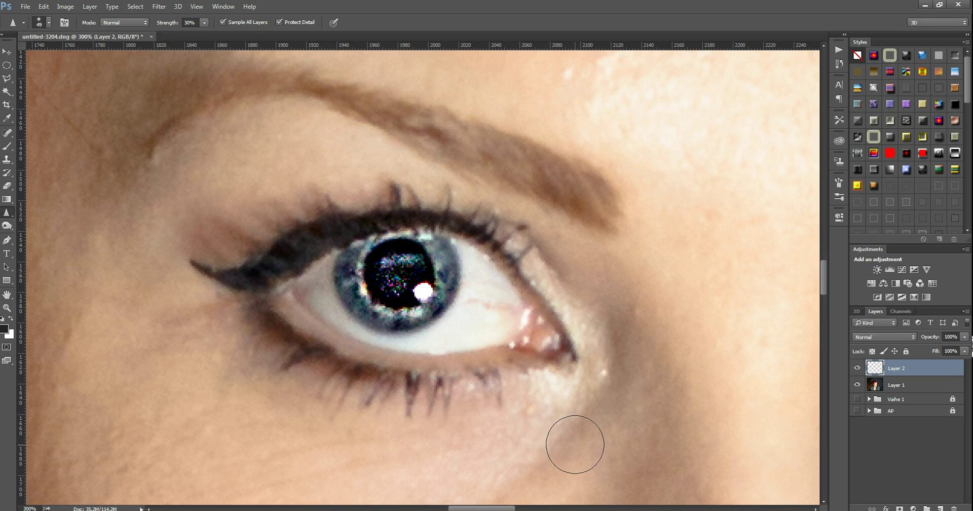
{"action": "key", "text": "ctrl+z"}
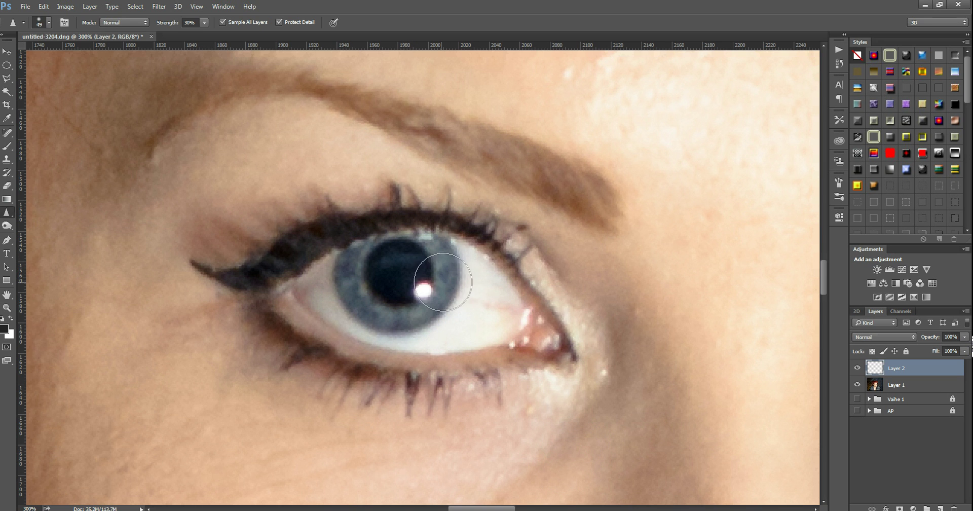
{"action": "left_click_drag", "start_coordinate": [649, 267], "coordinate": [458, 259]}
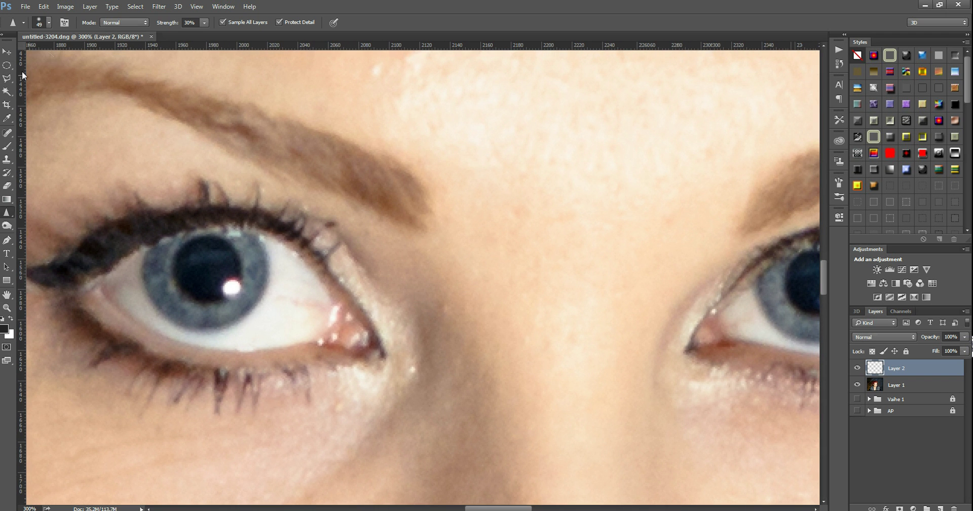
- Zoom out to the whole face and draw a rectangular selection around both eyes and brows
{"action": "left_click", "coordinate": [7, 65]}
{"action": "left_click", "coordinate": [51, 74]}
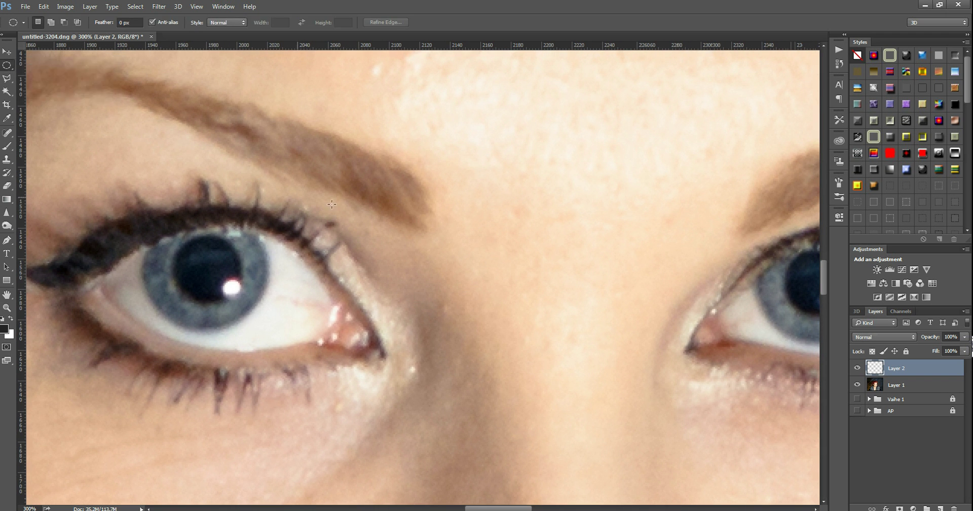
{"action": "key", "text": "z"}
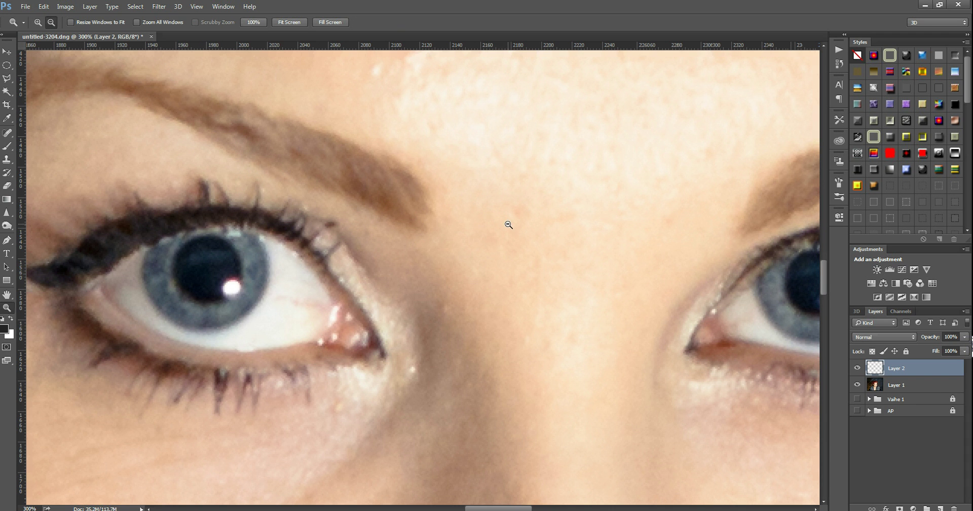
{"action": "left_click", "coordinate": [518, 233], "text": "alt"}
{"action": "left_click", "coordinate": [539, 250], "text": "alt"}
{"action": "left_click_drag", "start_coordinate": [546, 248], "coordinate": [494, 189]}
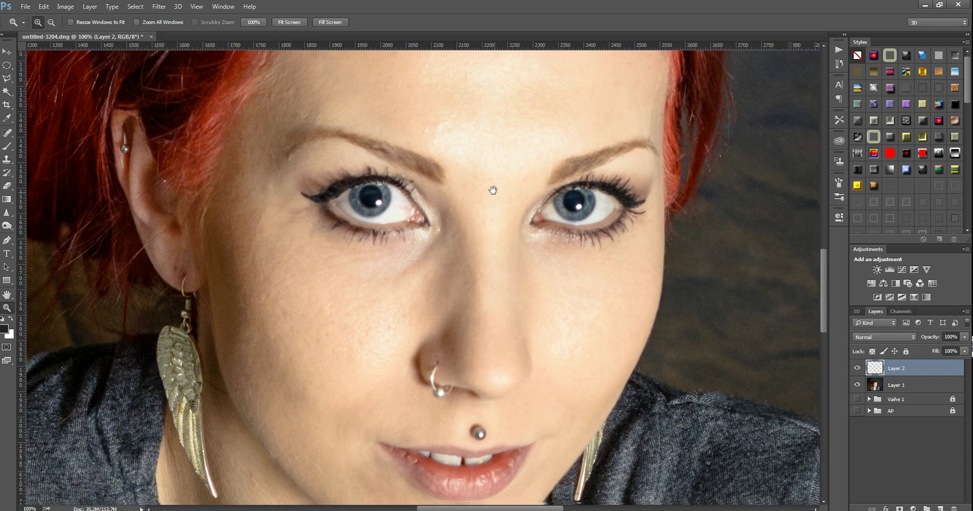
{"action": "left_click", "coordinate": [7, 65]}
{"action": "left_click", "coordinate": [50, 63]}
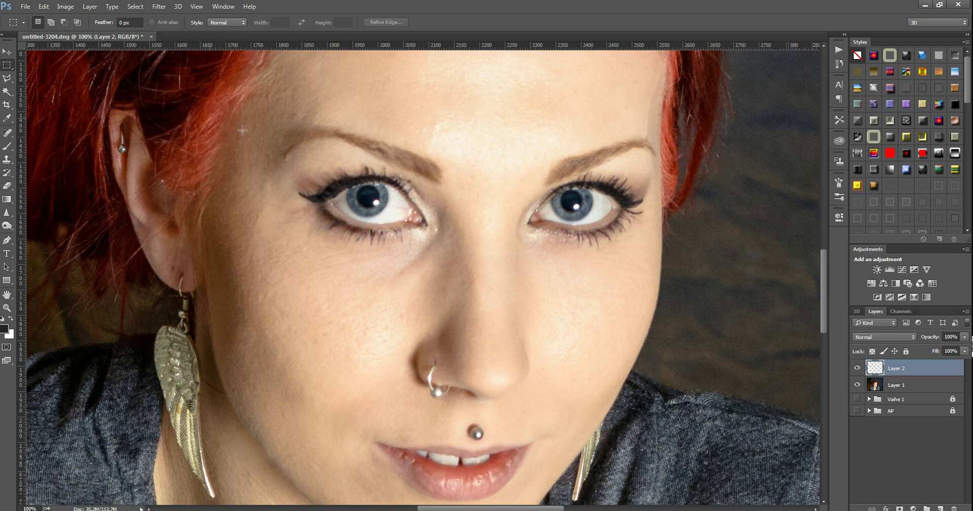
{"action": "left_click_drag", "start_coordinate": [252, 99], "coordinate": [671, 286]}
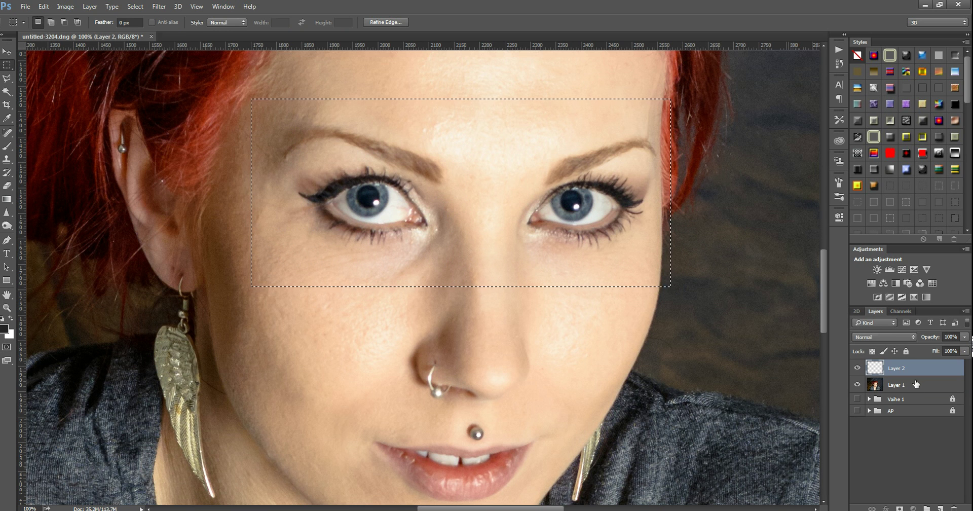
- Copy the eye area from Layer 1 into a new layer and add a brightening Brightness/Contrast layer
{"action": "left_click", "coordinate": [951, 395]}
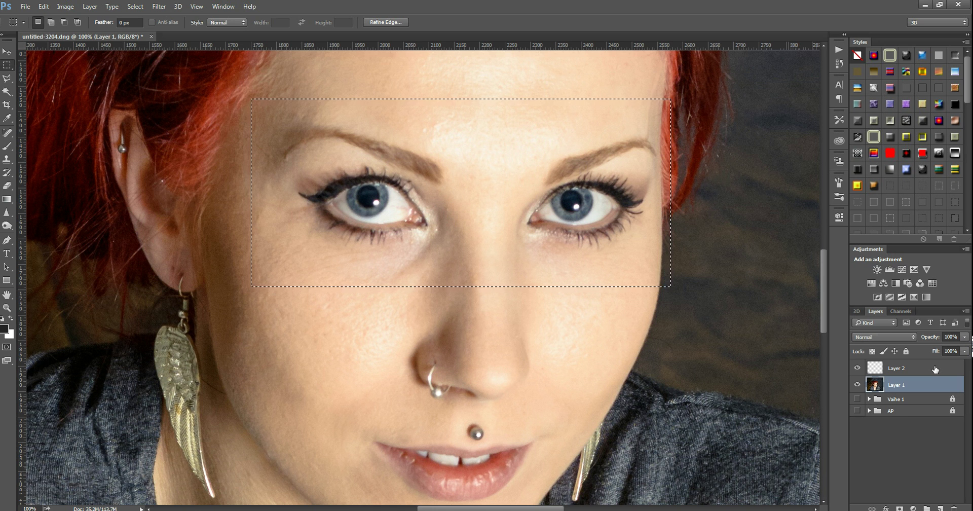
{"action": "key", "text": "ctrl+j"}
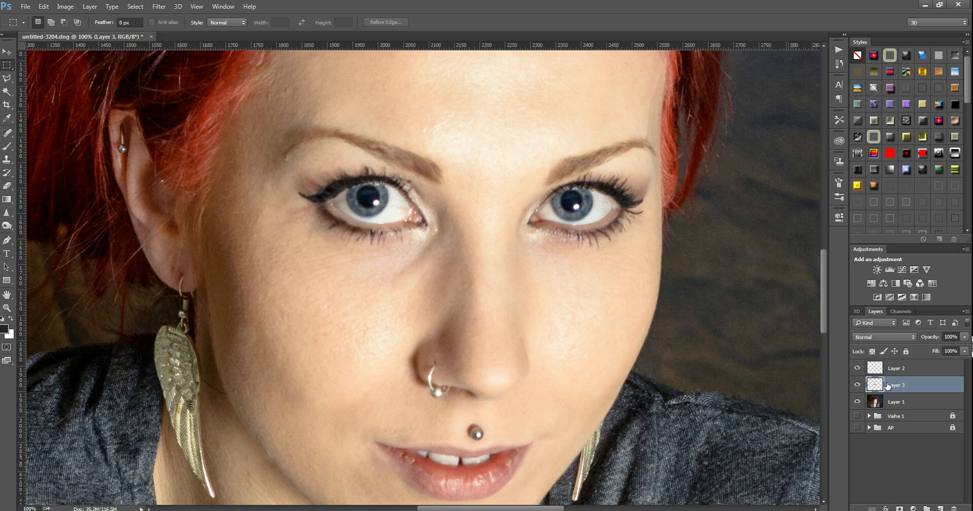
{"action": "left_click", "coordinate": [877, 269]}
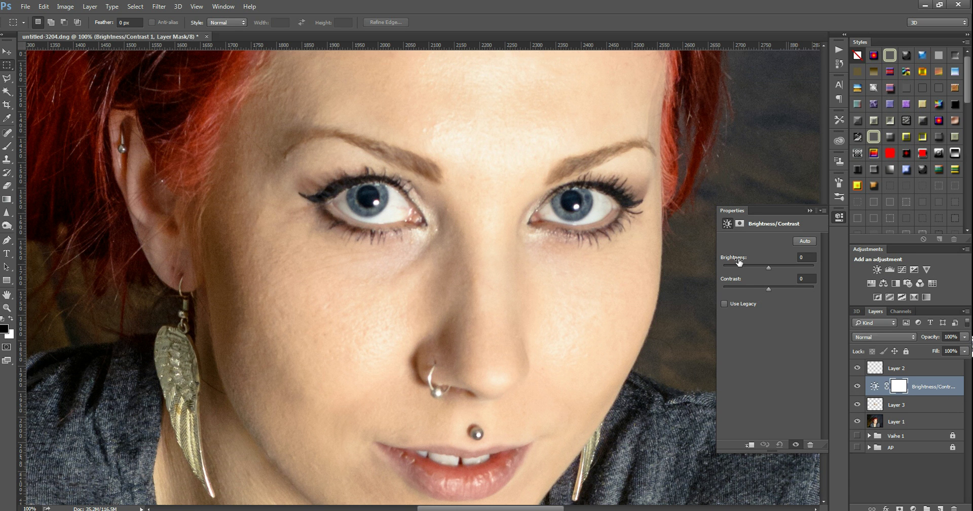
{"action": "left_click_drag", "start_coordinate": [770, 266], "coordinate": [772, 266]}
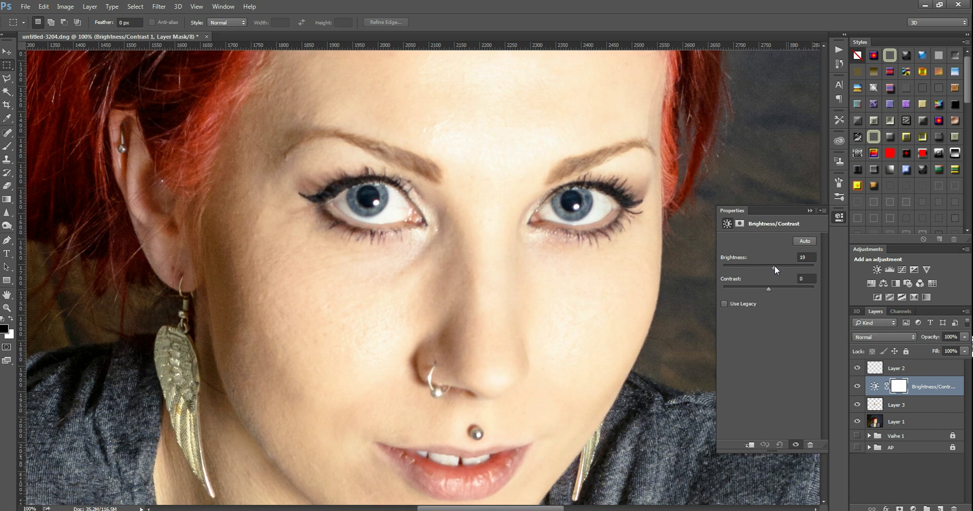